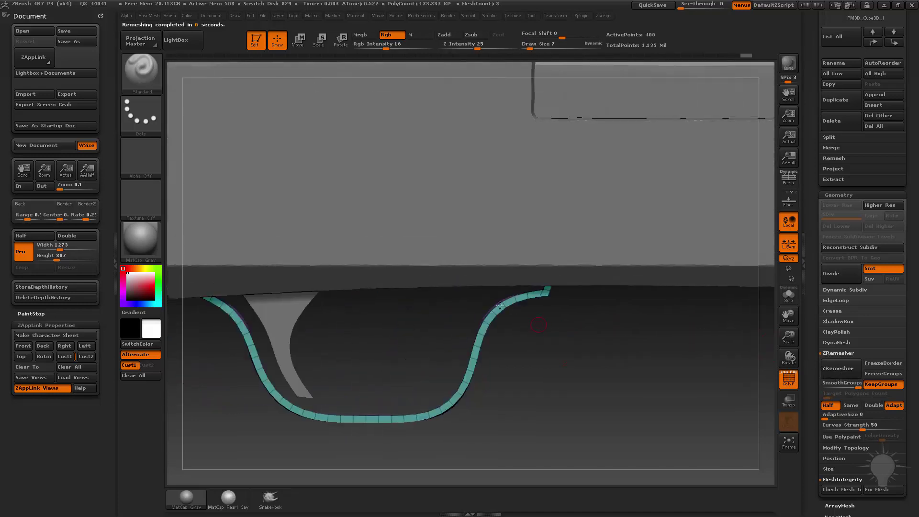
Mask all but the inner points of the trigger guard's front bend and pull them up and inward into a triangular bracket
key("ctrl")
left_click_drag(457, 297, 500, 317, "ctrl")
key("w")
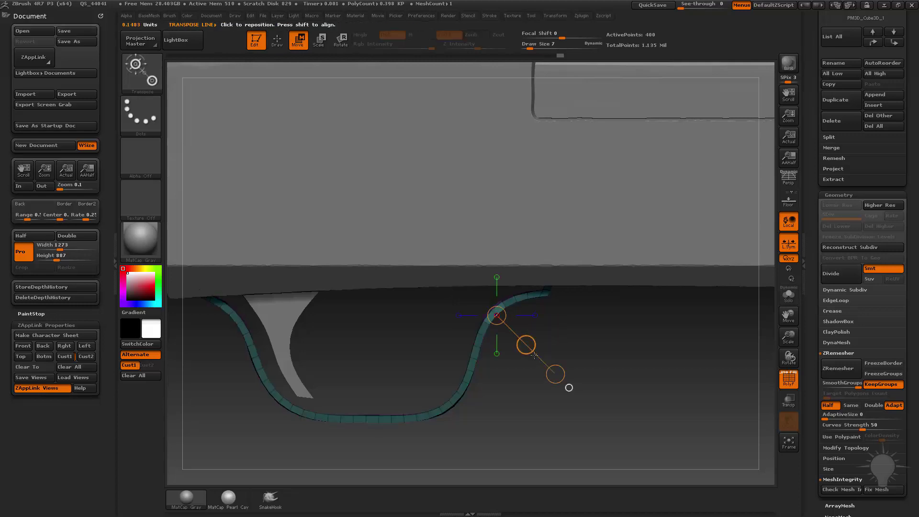
left_click_drag(527, 345, 488, 320)
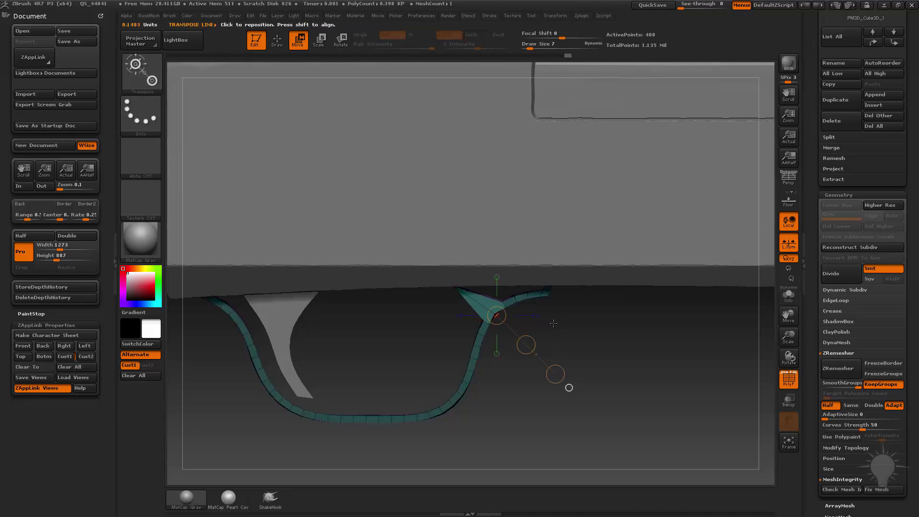
left_click_drag(550, 320, 576, 324, "ctrl")
mouse_move(434, 312)
left_mouse_down("ctrl")
mouse_move(554, 349)
mouse_move(509, 331)
left_mouse_up("ctrl")
left_click(551, 312, "ctrl")
left_click_drag(565, 335, 589, 314, "ctrl")
key("q")
Isolate the trigger guard, lasso-mask all but the front bracket's upper edge, and level that edge with ClipCurve
left_click_drag(788, 316, 788, 314)
left_click(789, 296)
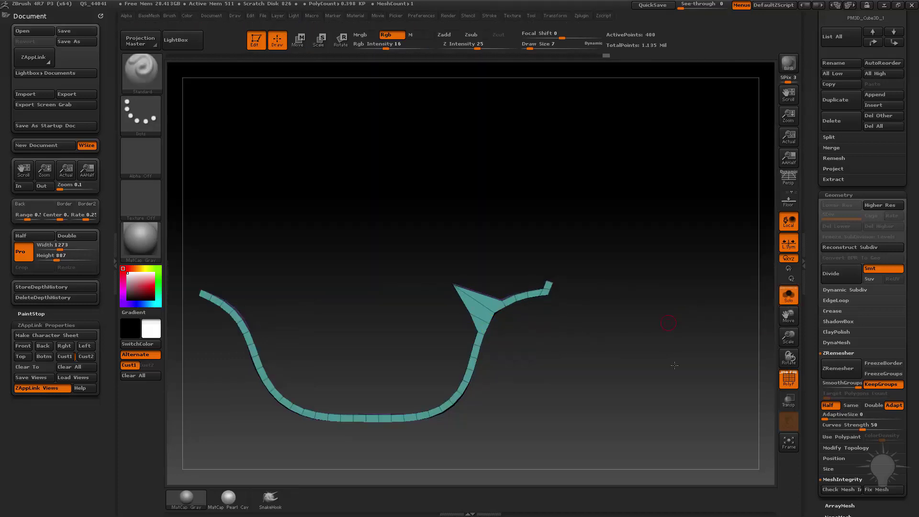
key("ctrl+b")
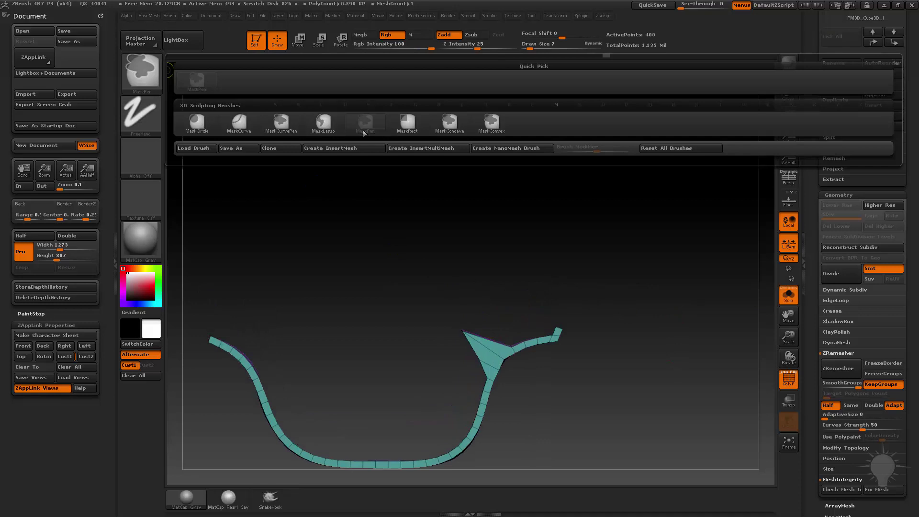
left_click(323, 122)
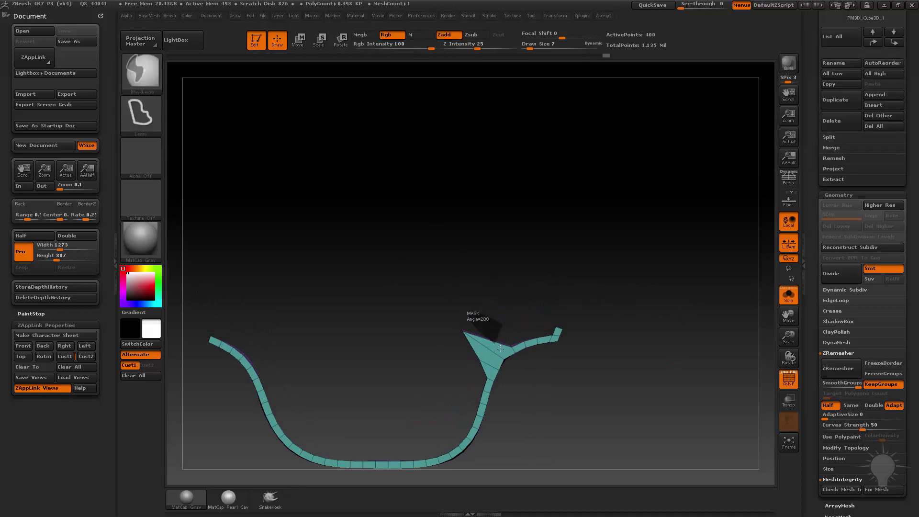
left_click_drag(559, 335, 561, 334, "ctrl")
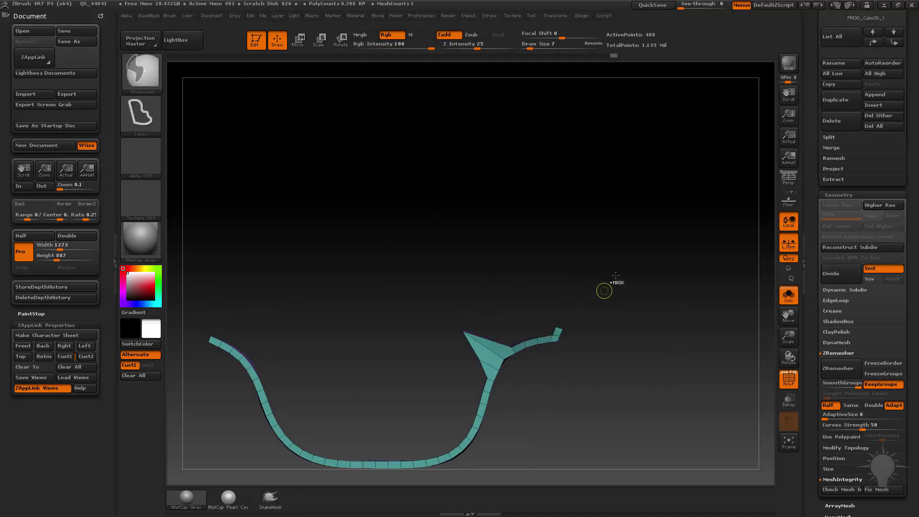
left_click(609, 259, "ctrl")
left_click(160, 77)
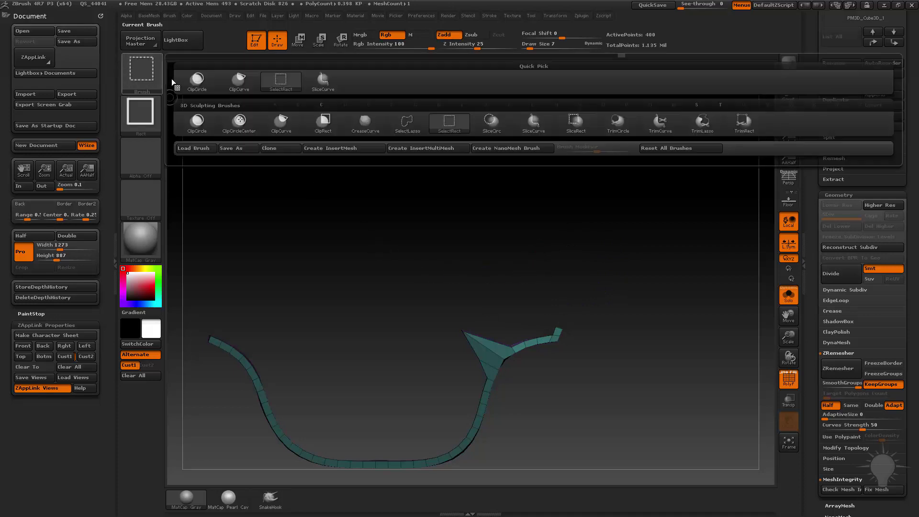
left_click(239, 81)
mouse_move(336, 330)
left_mouse_down("ctrl+shift")
mouse_move(689, 318)
mouse_move(522, 254)
mouse_move(532, 336)
mouse_move(358, 324)
left_mouse_up("ctrl+shift")
mouse_move(445, 318)
left_mouse_down()
mouse_move(410, 276)
mouse_move(468, 273)
mouse_move(425, 288)
left_mouse_up()
Mask all but the inner points of the trigger guard's rear bend and move them up and inward into a matching bracket
key("ctrl")
left_click(386, 341, "ctrl")
key("w")
mouse_move(350, 358)
left_mouse_down("ctrl")
mouse_move(381, 330)
mouse_move(414, 331)
left_mouse_up("ctrl")
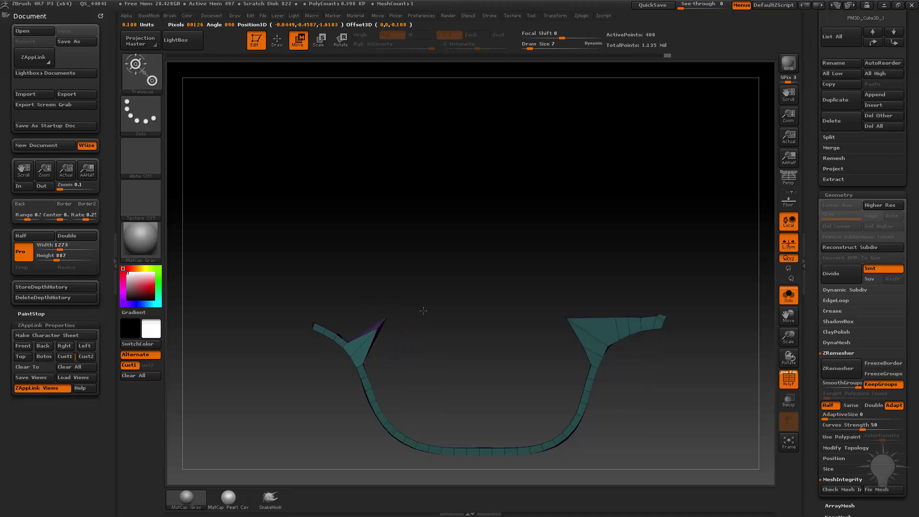
left_click(381, 329)
left_click_drag(397, 311, 399, 311)
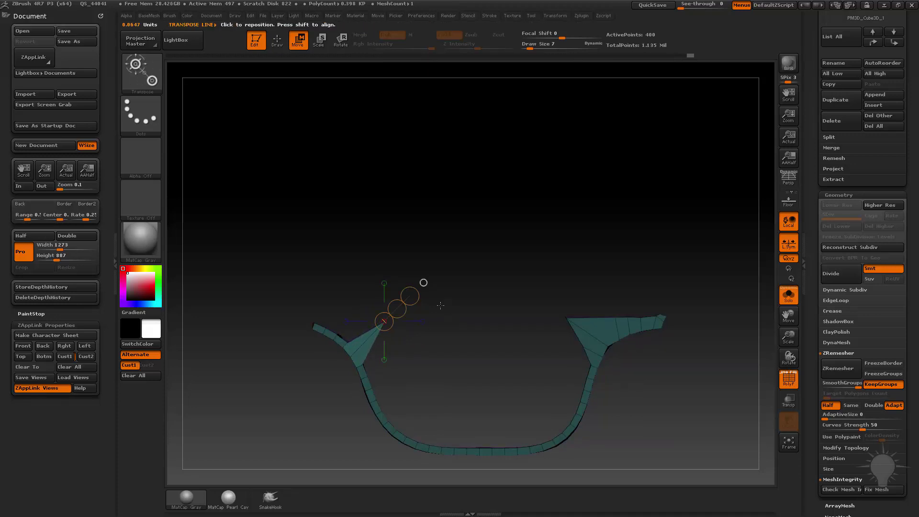
left_click_drag(397, 309, 353, 313)
key("q")
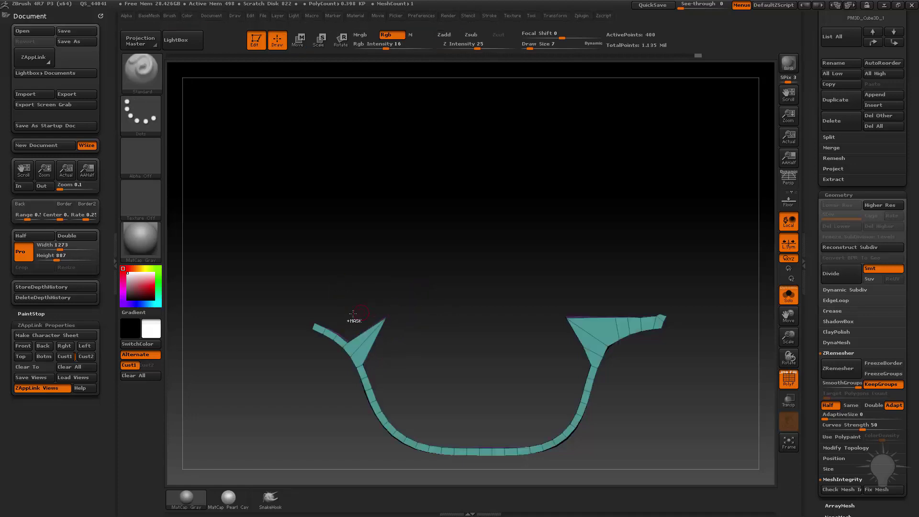
Lasso-mask the rear bracket, invert the mask, level the bracket's upper edge with ClipCurve, and clear the mask
left_click_drag(349, 346, 350, 326, "ctrl")
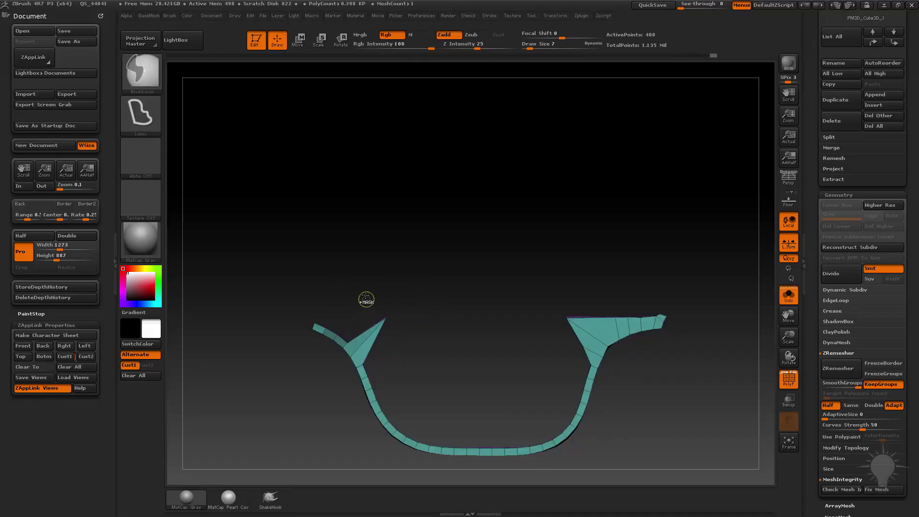
left_click(361, 288, "ctrl")
left_click_drag(281, 334, 277, 326, "ctrl+shift")
left_click_drag(421, 242, 448, 273, "ctrl")
left_click_drag(699, 371, 649, 354, "alt")
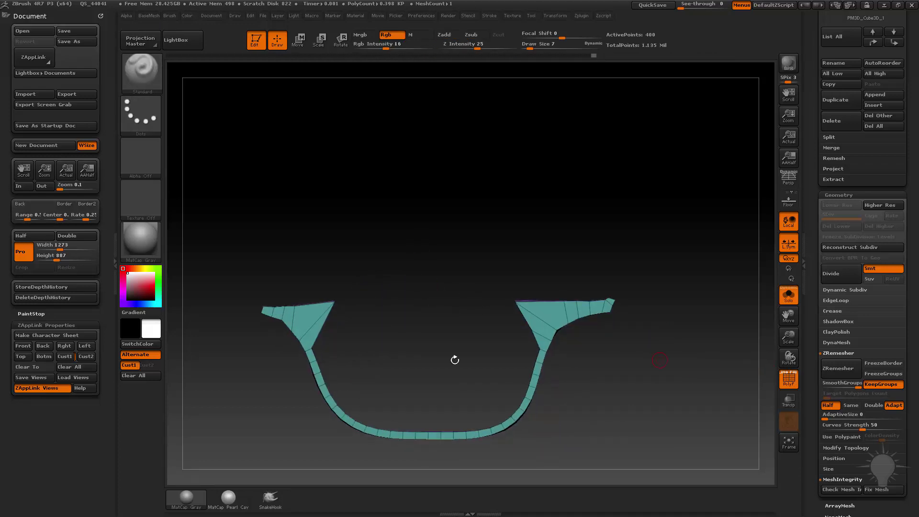
left_click_drag(379, 323, 394, 335, "alt")
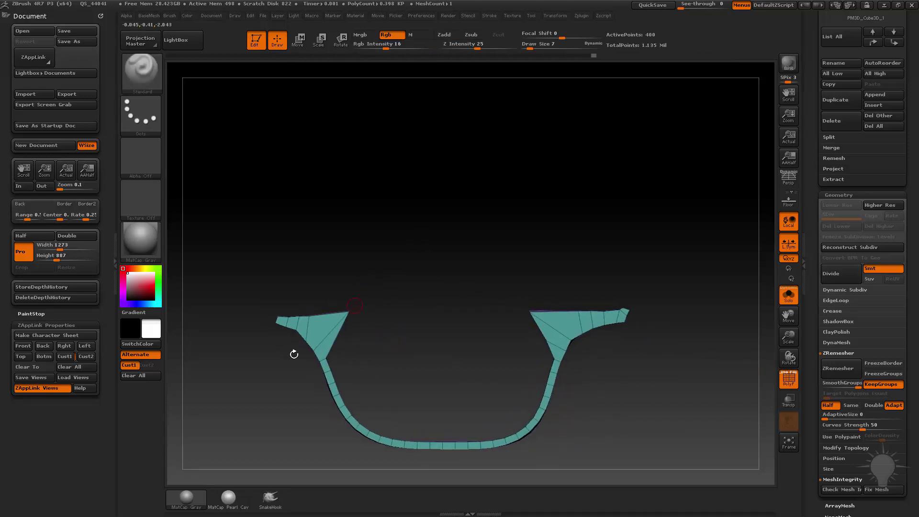
left_click_drag(663, 313, 622, 338)
Slice across the rear bracket with SliceCurve and pull the cut's inner point back to make its inner edge concave
key("ctrl+shift+b")
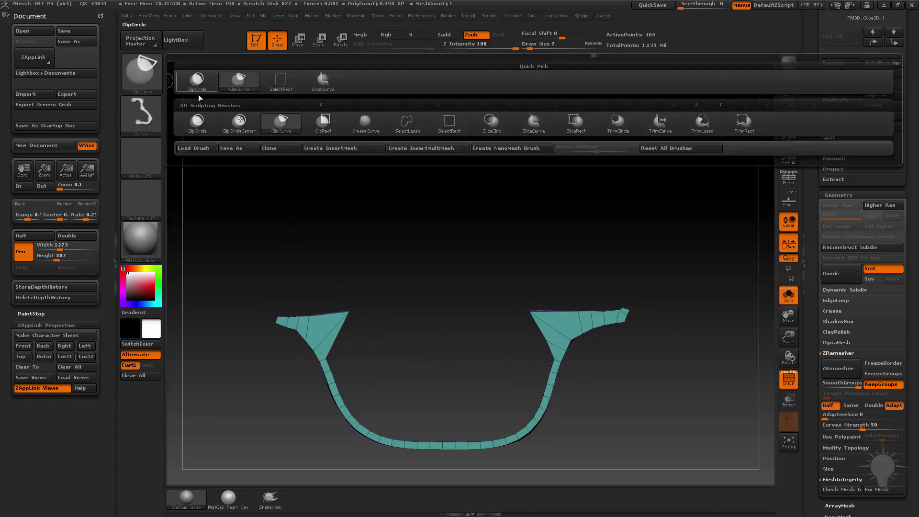
mouse_move(430, 327)
left_mouse_down("ctrl+shift")
mouse_move(242, 355)
mouse_move(259, 335)
left_mouse_up("ctrl+shift")
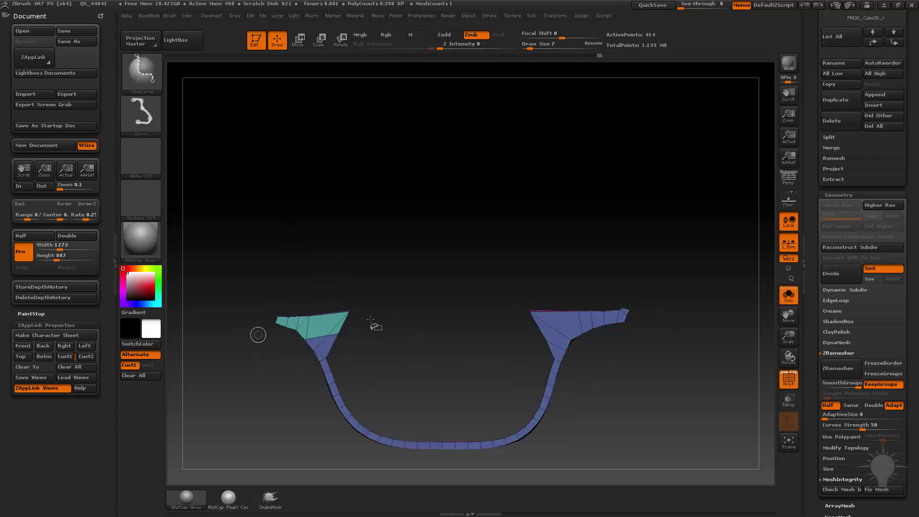
left_click_drag(334, 329, 324, 345, "ctrl")
left_click_drag(373, 312, 403, 325, "ctrl")
key("w")
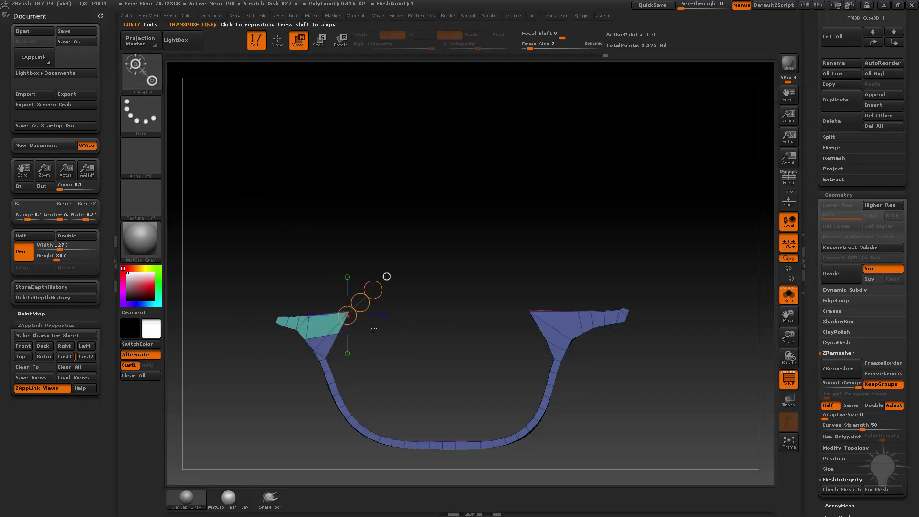
left_click(385, 337, "ctrl")
left_click(407, 324, "ctrl")
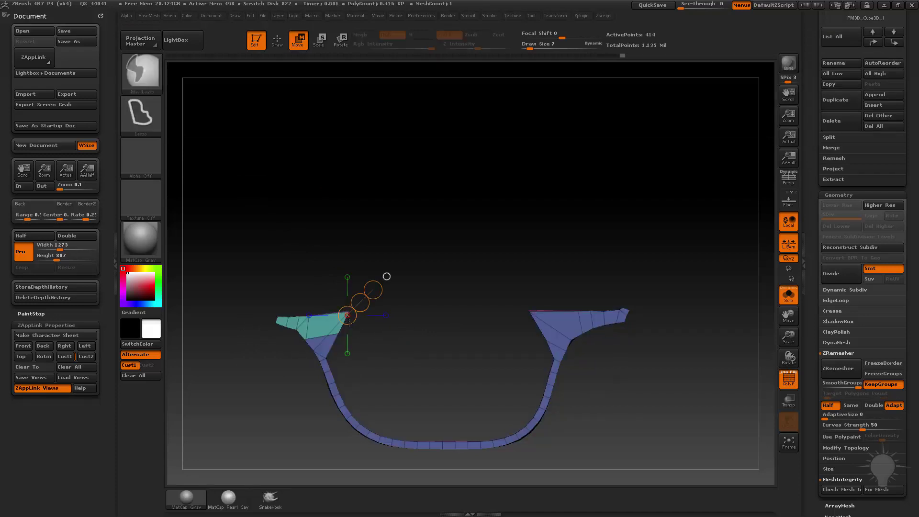
mouse_move(334, 326)
left_mouse_down("ctrl")
mouse_move(398, 365)
mouse_move(355, 349)
left_mouse_up("ctrl")
left_click(417, 341, "ctrl")
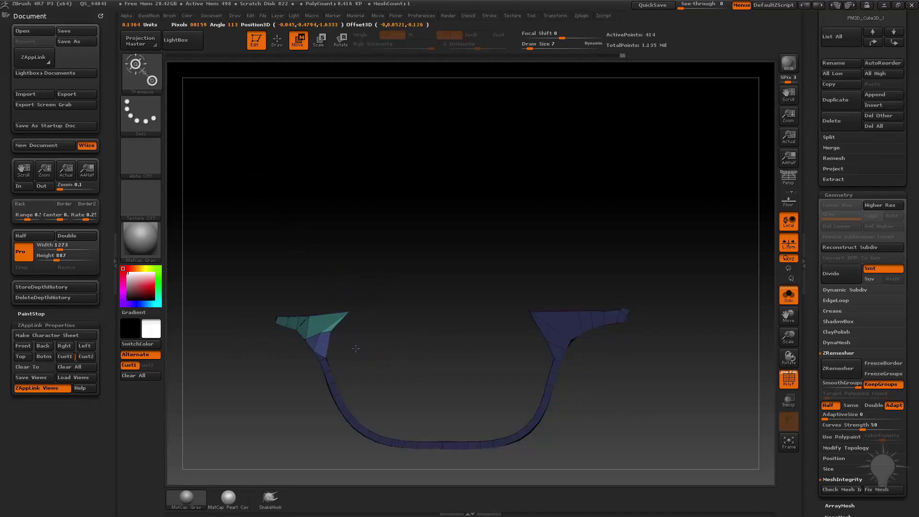
left_click_drag(428, 319, 457, 302, "ctrl")
Show the whole shotgun again and turn off the polyframe display
key("q")
key("space")
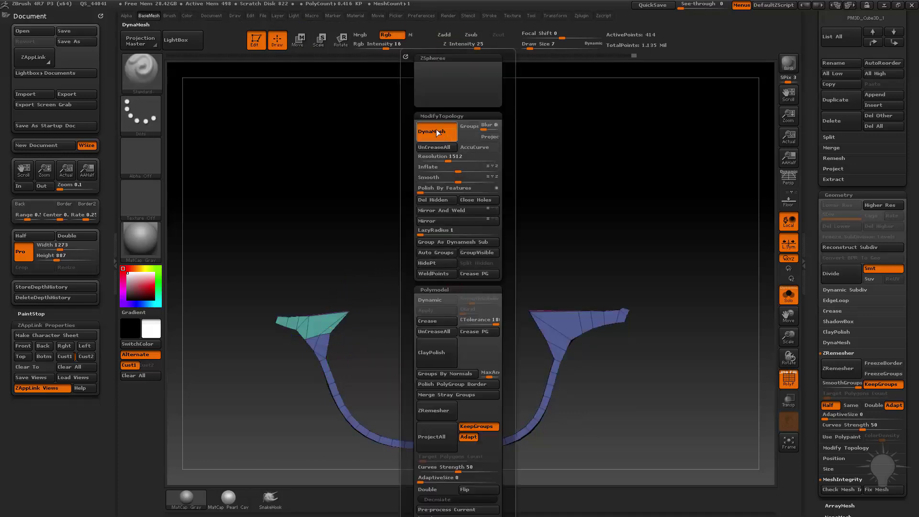
left_click_drag(667, 351, 669, 354)
left_click(789, 294)
left_click(789, 379)
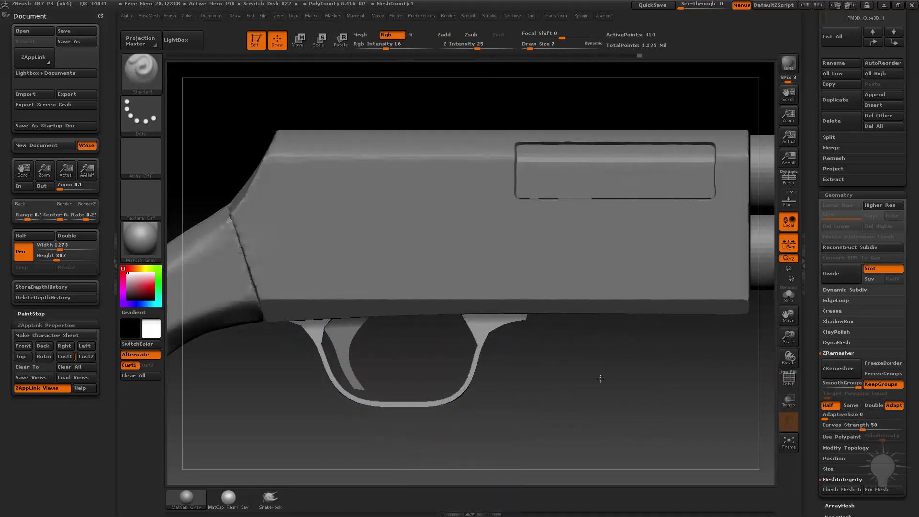
Select the receiver, mask a narrow band at its barrel end with MaskPen, and invert the mask
mouse_move(464, 385)
left_mouse_down("alt")
mouse_move(509, 357)
mouse_move(515, 374)
left_mouse_up("alt")
key("s")
left_click(529, 304, "alt")
left_click_drag(596, 317, 553, 324, "alt")
left_click_drag(522, 204, 456, 343, "ctrl")
left_click(144, 73, "ctrl")
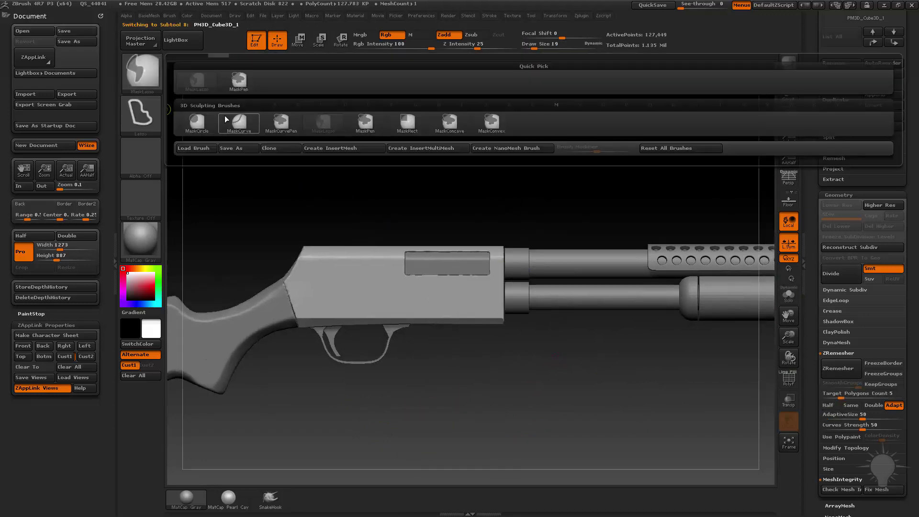
left_click(242, 83)
left_click_drag(463, 164, 538, 405, "ctrl")
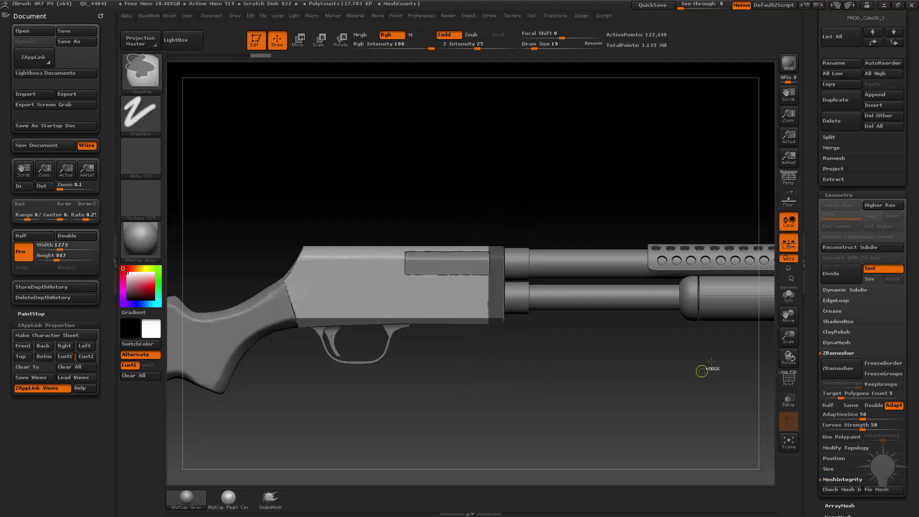
left_click(701, 372, "ctrl")
Isolate the receiver, widen its unmasked front band sideways into a raised rim, then clear the mask and remesh with DynaMesh
left_click(785, 298)
left_click_drag(671, 357, 575, 358, "shift")
left_click_drag(638, 271, 690, 405, "alt")
left_click_drag(689, 405, 721, 403)
left_click_drag(479, 213, 547, 435, "ctrl")
mouse_move(656, 360)
left_mouse_down()
mouse_move(572, 366)
mouse_move(603, 362)
left_mouse_up()
key("w")
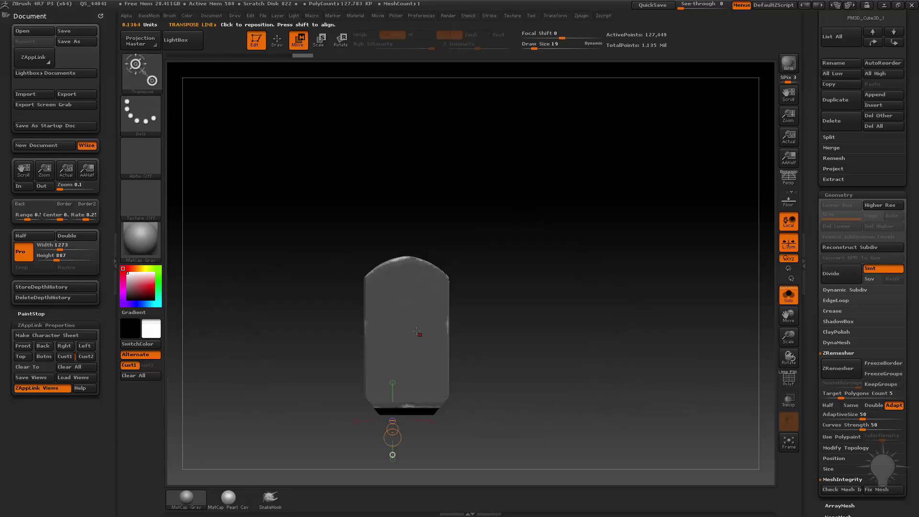
mouse_move(413, 330)
left_mouse_down("shift")
mouse_move(553, 338)
mouse_move(574, 329)
left_mouse_up("shift")
key("q")
mouse_move(540, 259)
left_mouse_down()
mouse_move(593, 267)
mouse_move(635, 307)
left_mouse_up()
left_click_drag(631, 256, 647, 266, "ctrl")
left_click_drag(647, 252, 640, 281, "ctrl")
Trim the raised rim's upper and lower corners with ClipCurve to follow the receiver's bevels
left_click(143, 65)
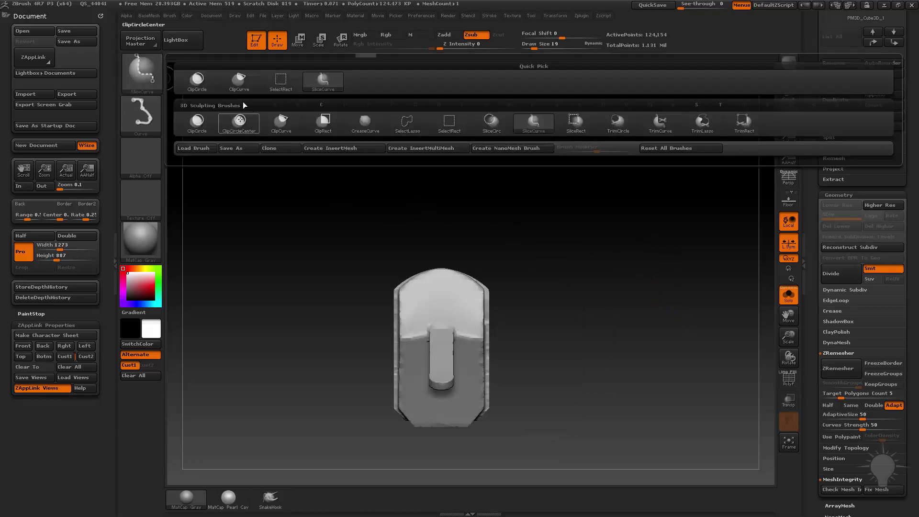
left_click(245, 102)
left_click_drag(352, 359, 398, 290, "ctrl+shift")
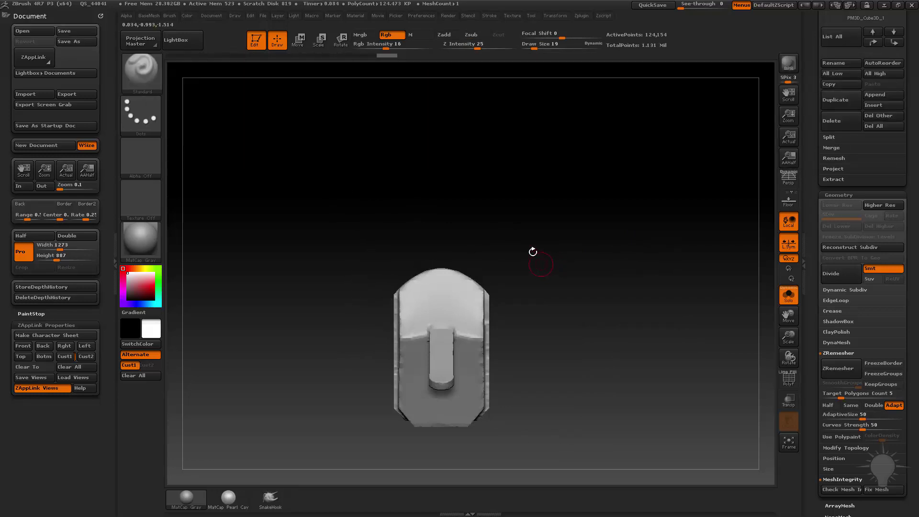
mouse_move(618, 269)
left_mouse_down()
mouse_move(632, 268)
mouse_move(634, 242)
mouse_move(613, 213)
mouse_move(583, 275)
mouse_move(594, 288)
mouse_move(582, 294)
left_mouse_up()
mouse_move(478, 312)
left_mouse_down("ctrl+shift")
mouse_move(410, 417)
mouse_move(405, 405)
left_mouse_up("ctrl+shift")
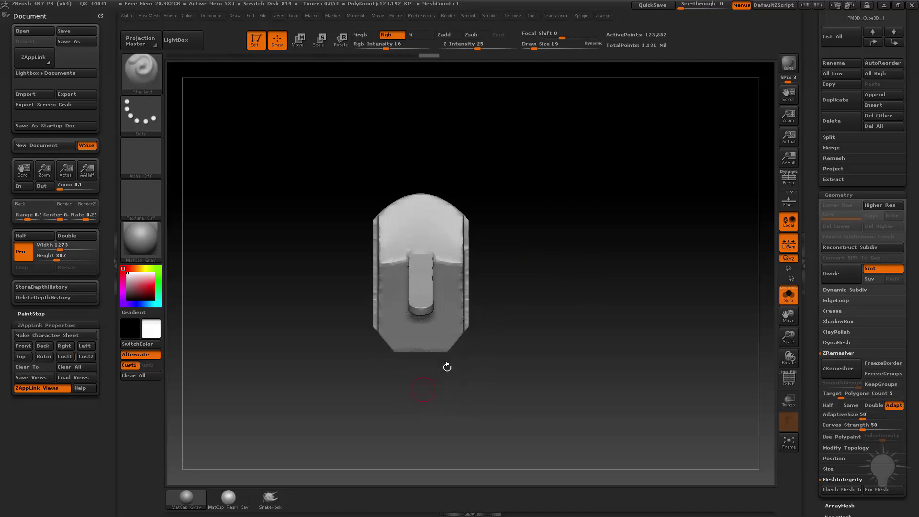
mouse_move(585, 277)
left_mouse_down()
mouse_move(640, 303)
mouse_move(465, 441)
mouse_move(574, 377)
left_mouse_up()
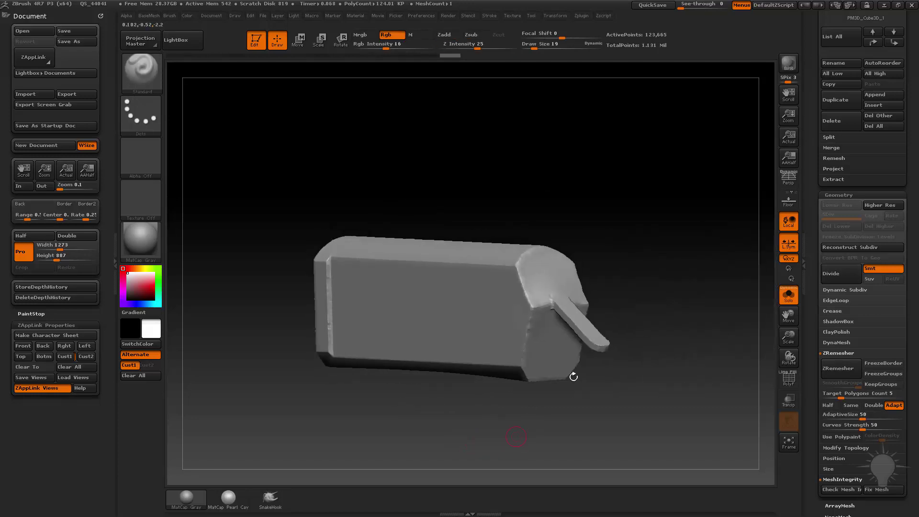
left_click_drag(688, 298, 699, 279)
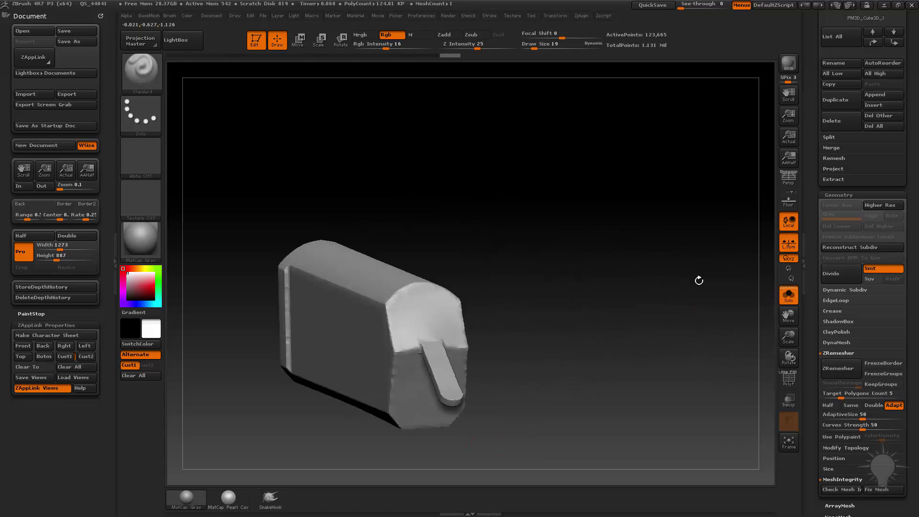
Show all parts, insert a cube at the upper end of the tang behind the receiver, and split it into its own subtool
left_click(788, 294)
left_click_drag(640, 262, 625, 267)
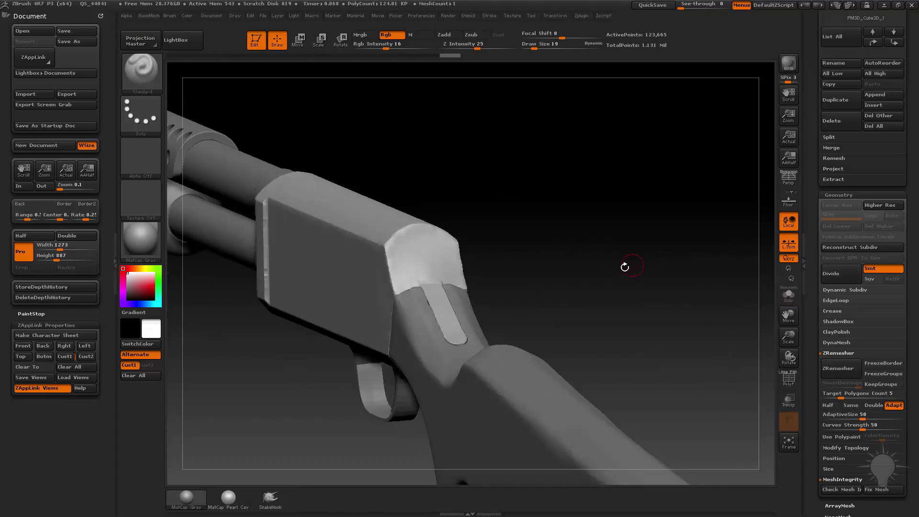
key("1")
key("m")
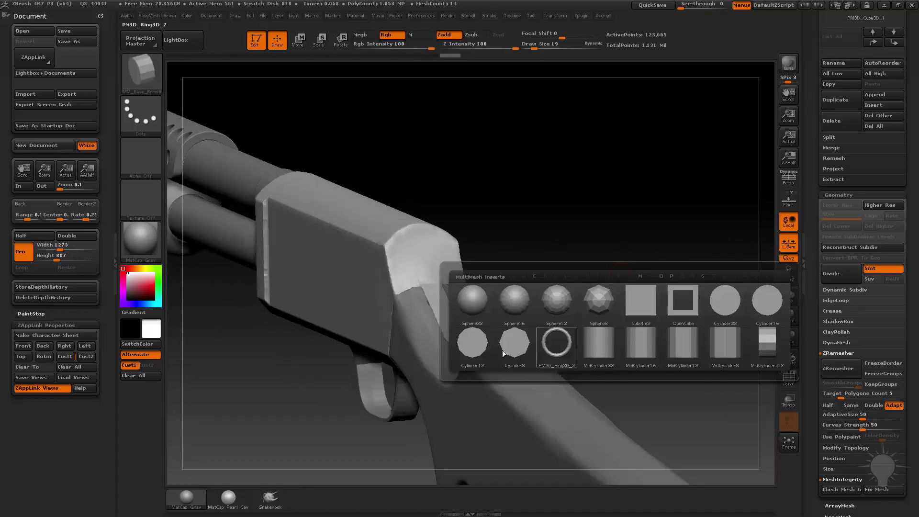
left_click(646, 300)
left_click_drag(642, 301, 486, 299)
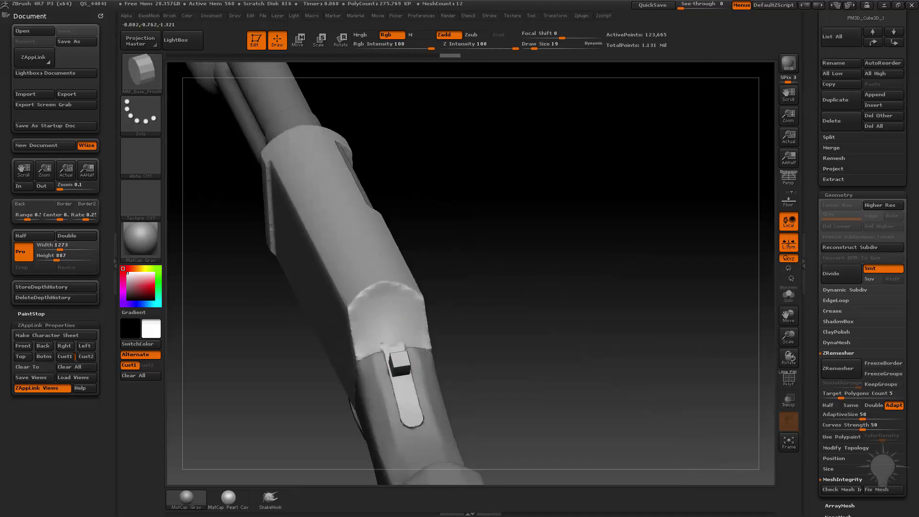
left_click_drag(498, 343, 564, 316)
key("2")
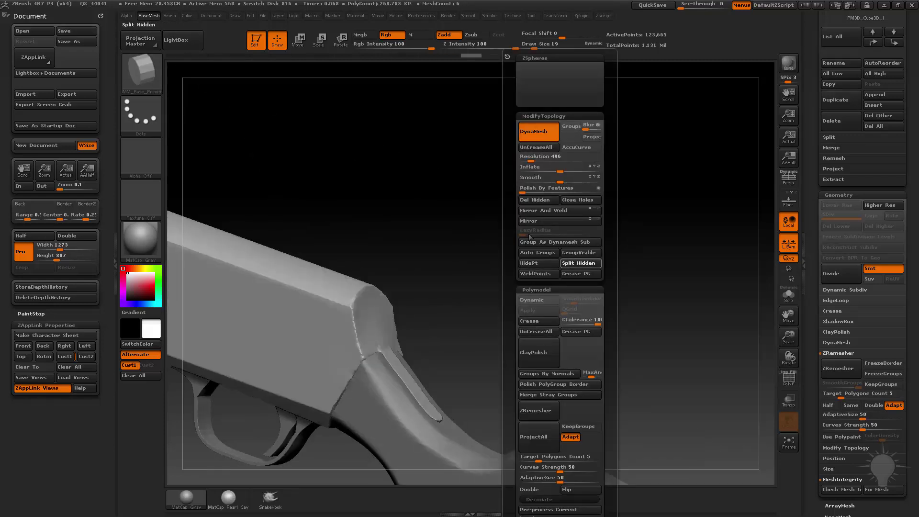
left_click(534, 266)
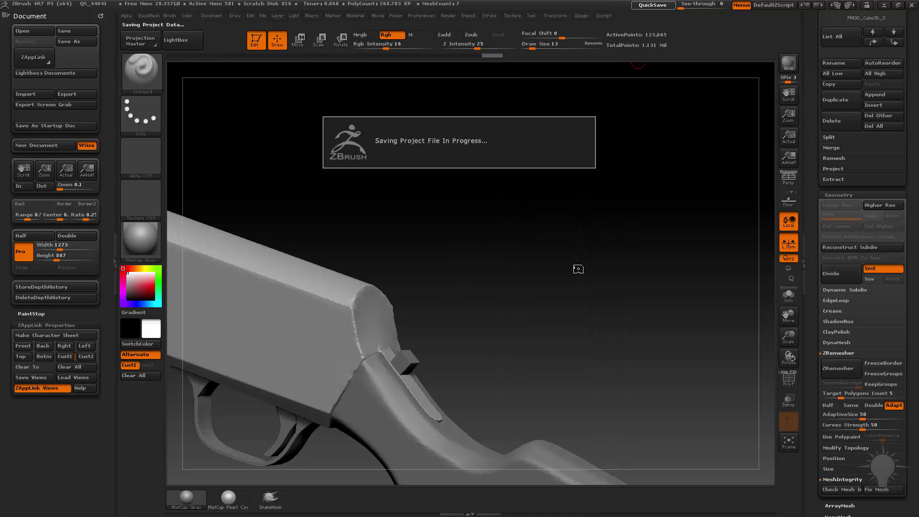
Reload the project from the quicksave QS_44044.ZPR without saving the current changes
key("comma")
double_click(371, 165)
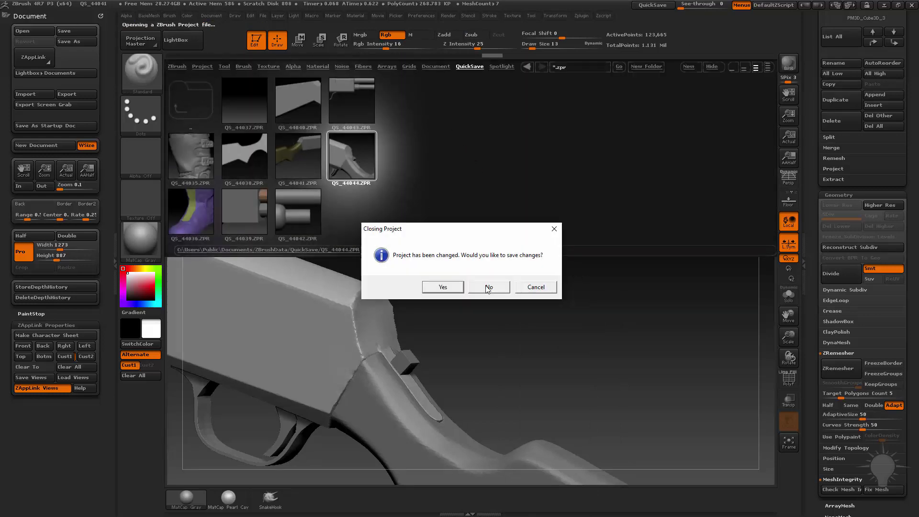
left_click(489, 287)
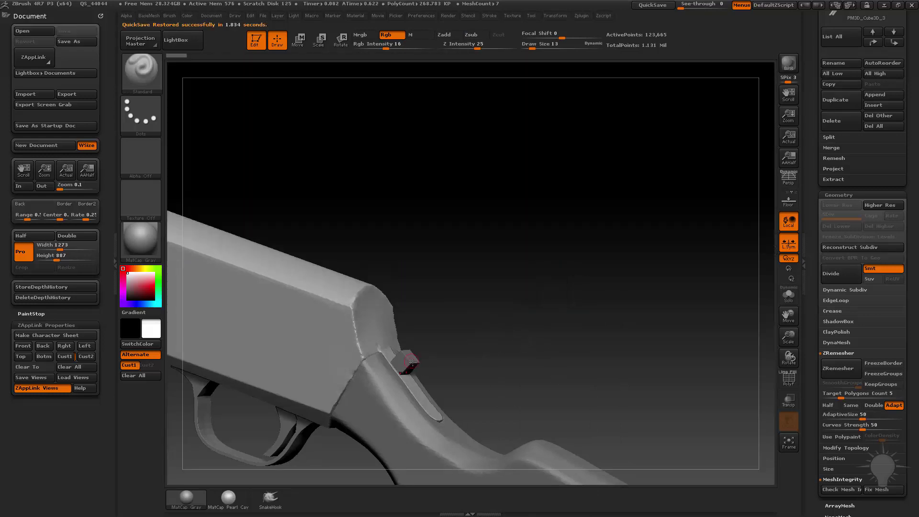
Mirror and weld the small cube on the tang behind the receiver
left_click_drag(463, 317, 508, 281)
key("w")
key("1")
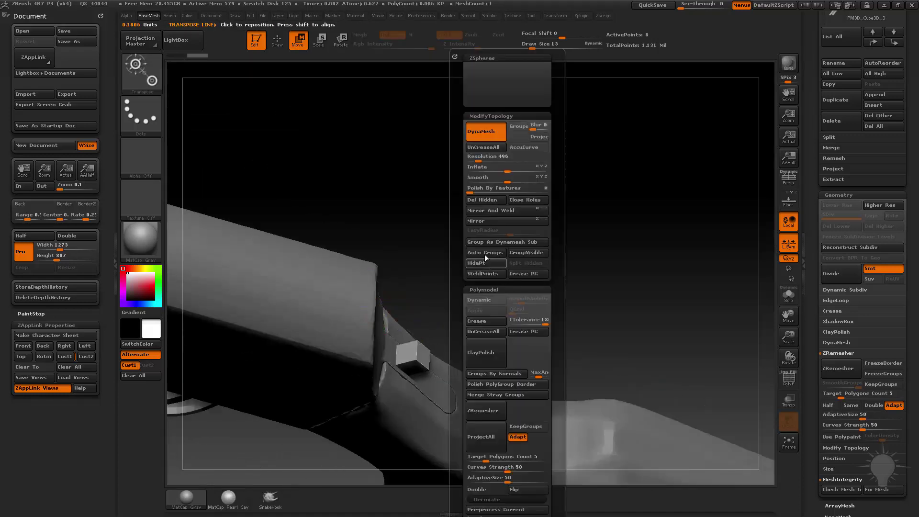
left_click(478, 211)
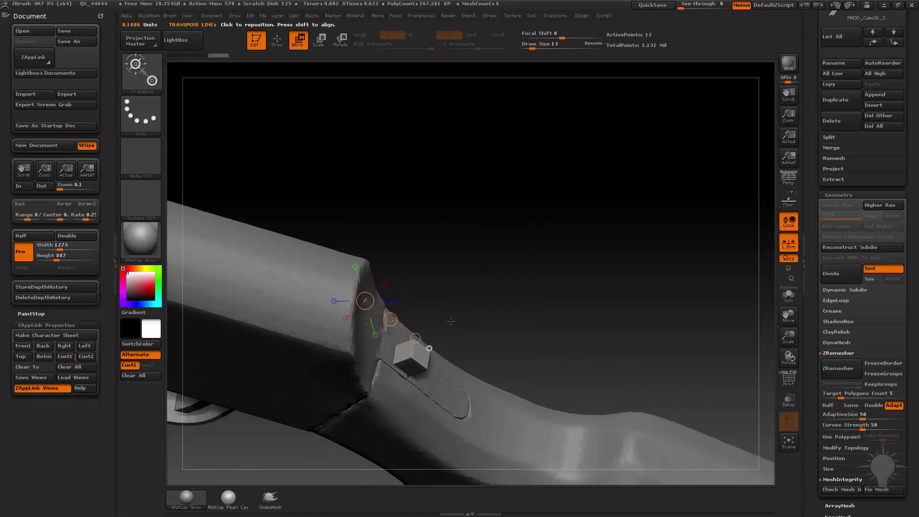
Stretch the cube along the tang with Transpose Move into a long, thin bar and slim it down against the surface
left_click(416, 368)
left_click(403, 353)
left_click_drag(500, 306, 445, 304)
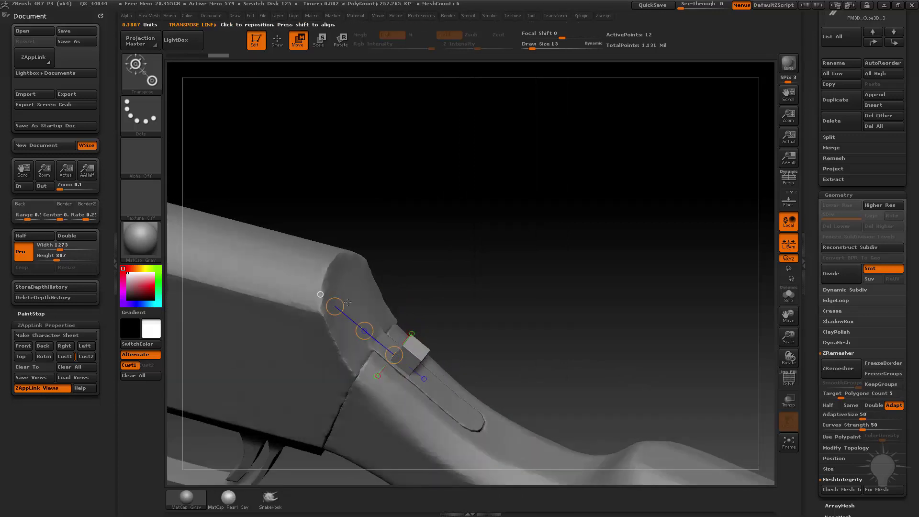
left_click_drag(348, 302, 239, 204)
left_click_drag(433, 219, 391, 209, "alt")
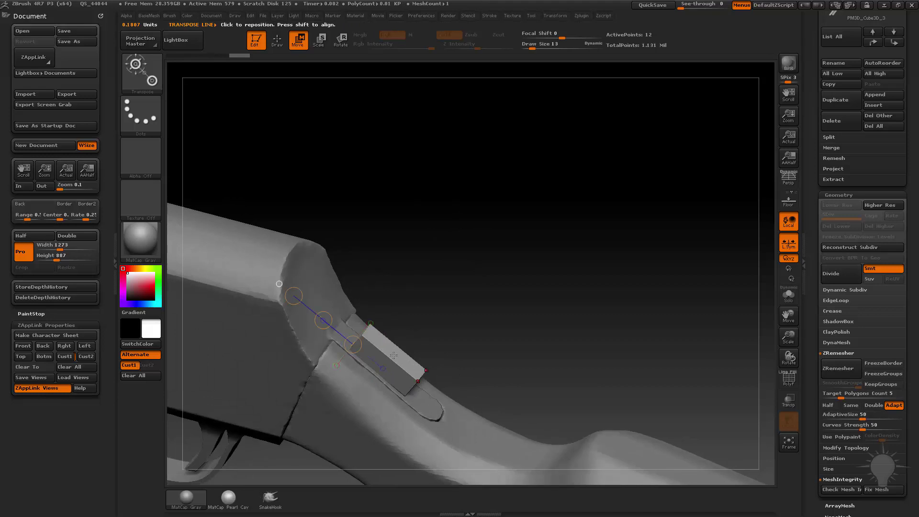
left_click_drag(418, 328, 395, 325)
left_click(417, 378)
left_click_drag(437, 378, 422, 390)
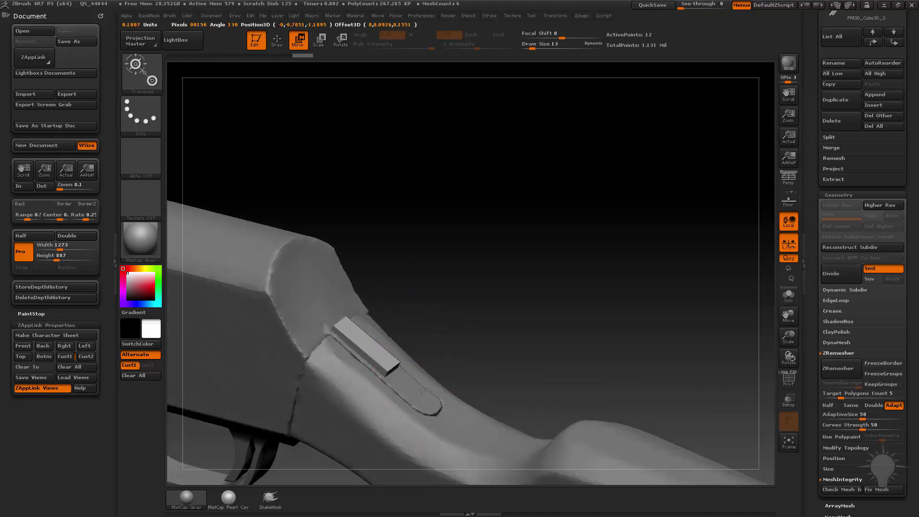
Show the polyframe and use ZModeler to insert an edge loop across the bar near its upper end
key("q")
key("shift+f")
left_click_drag(496, 211, 533, 250, "alt")
key("b")
key("z")
key("m")
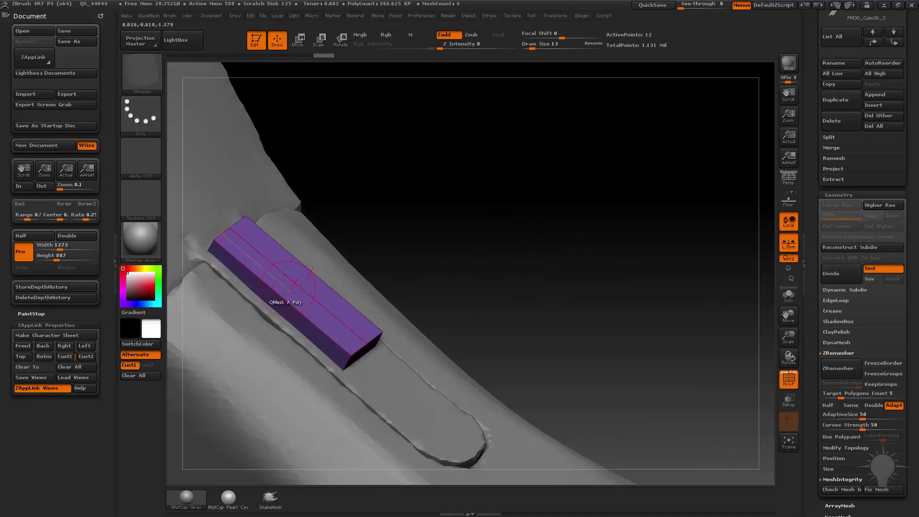
key("space")
left_click_drag(388, 232, 458, 268)
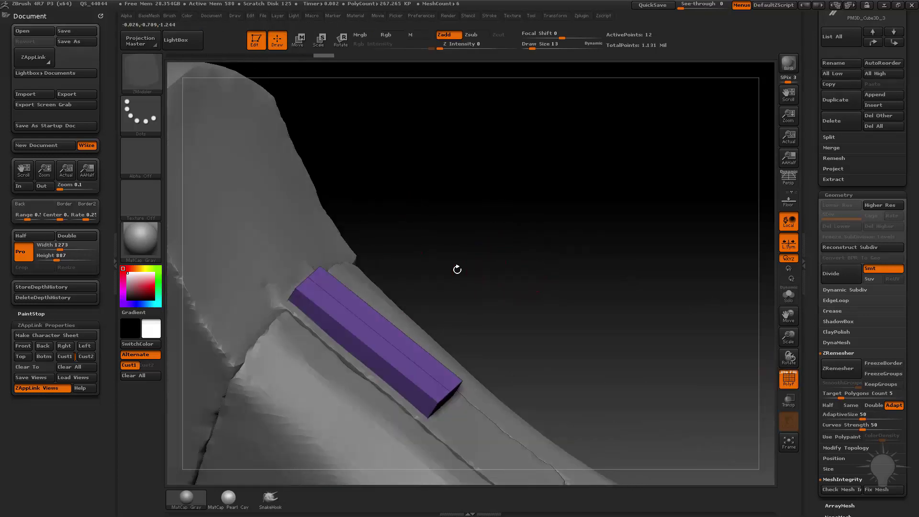
left_click(330, 327)
left_click_drag(366, 234, 414, 239)
Insert two more edge loops across the bar in its upper section with ZModeler
left_click_drag(360, 254, 319, 315, "ctrl")
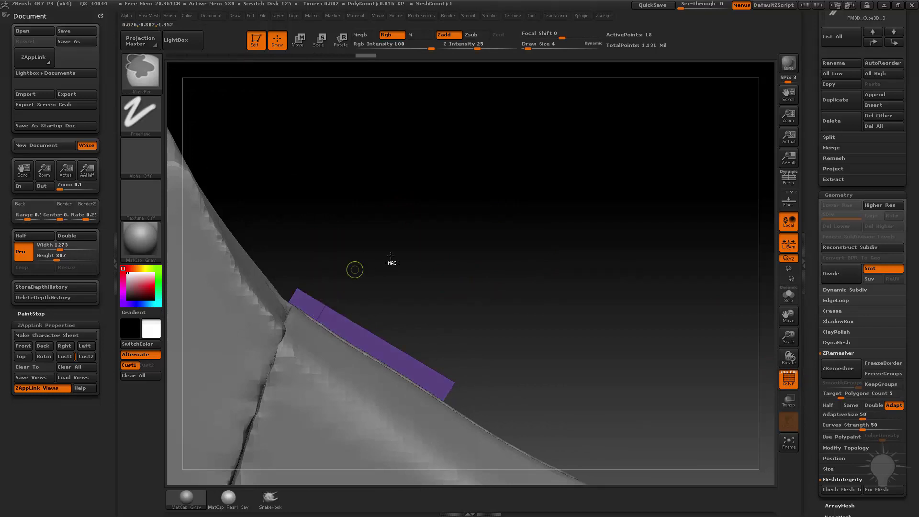
left_click(392, 262, "ctrl")
key("w")
key("q")
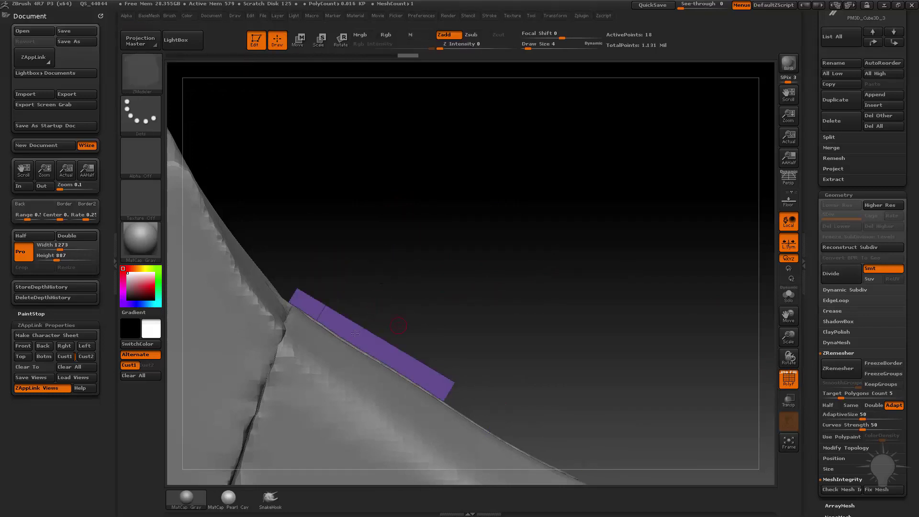
key("space")
left_click(337, 255)
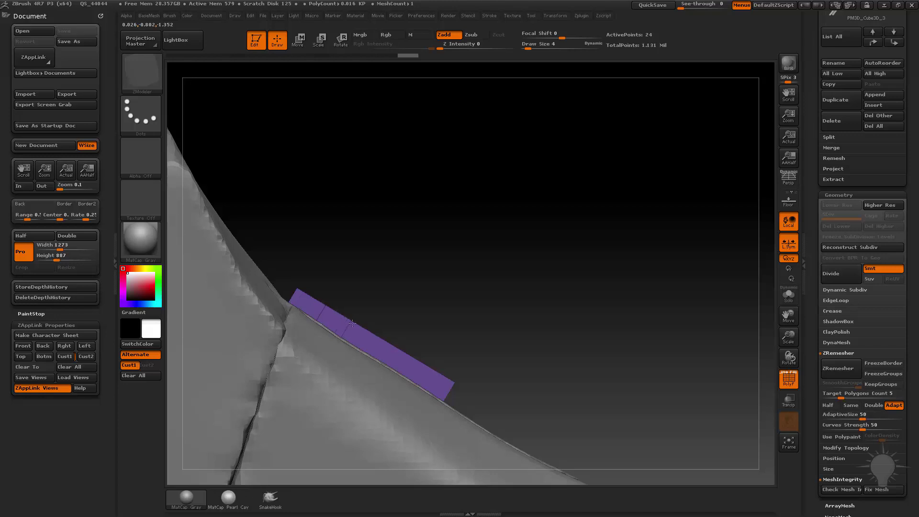
left_click(349, 321)
Isolate the inner edge loop with a mask and raise it to form a small hump near the bar's upper end
left_click(338, 287, "ctrl")
key("w")
mouse_move(337, 320)
left_mouse_down()
mouse_move(381, 276)
mouse_move(362, 293)
left_mouse_up()
key("q")
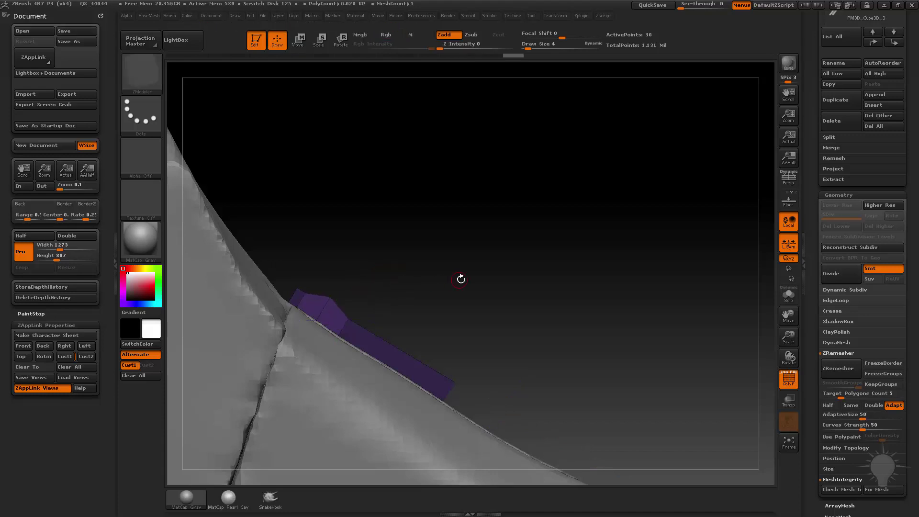
Clear the mask and sink the whole bar slightly into the tang with Transpose Move
key("w")
left_click_drag(439, 292, 452, 309, "ctrl")
left_click_drag(390, 353, 421, 278)
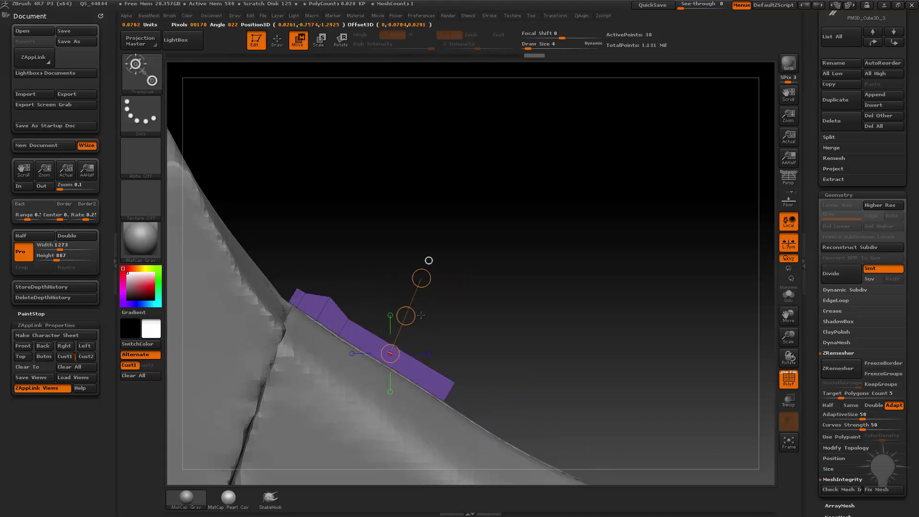
left_click_drag(405, 316, 401, 325)
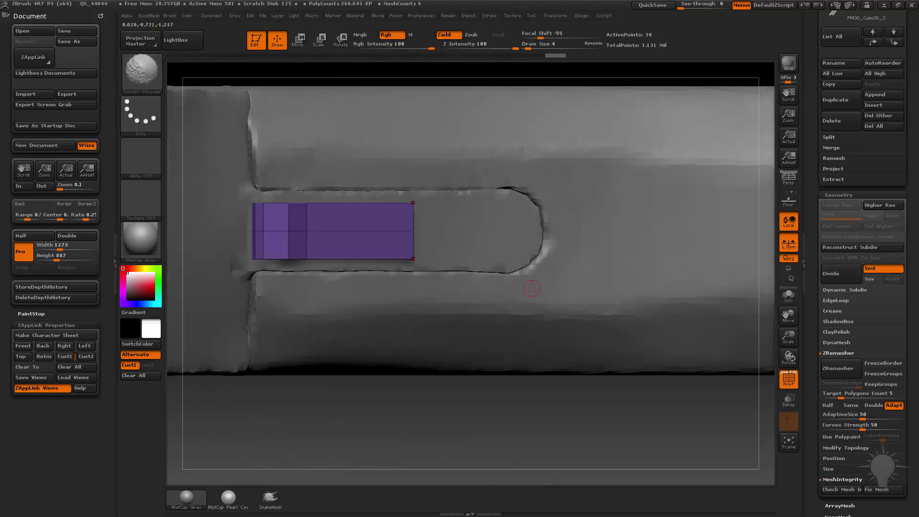
Mask all but the middle of the bar's lower end and pull it outward into a blunt point
key("ctrl")
left_click_drag(505, 419, 426, 236, "ctrl")
left_click(445, 413, "ctrl")
left_click_drag(452, 405, 443, 308)
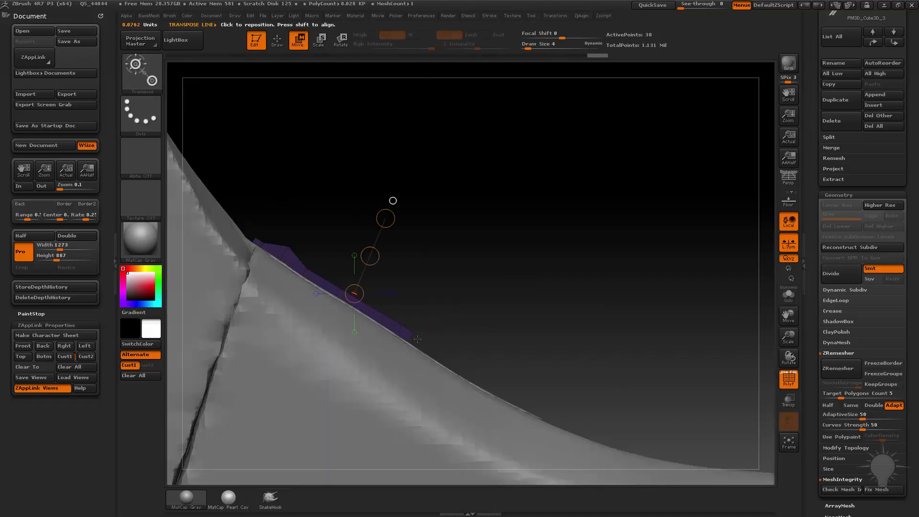
mouse_move(404, 330)
left_mouse_down()
mouse_move(489, 369)
mouse_move(495, 389)
left_mouse_up()
left_click_drag(440, 355, 451, 357)
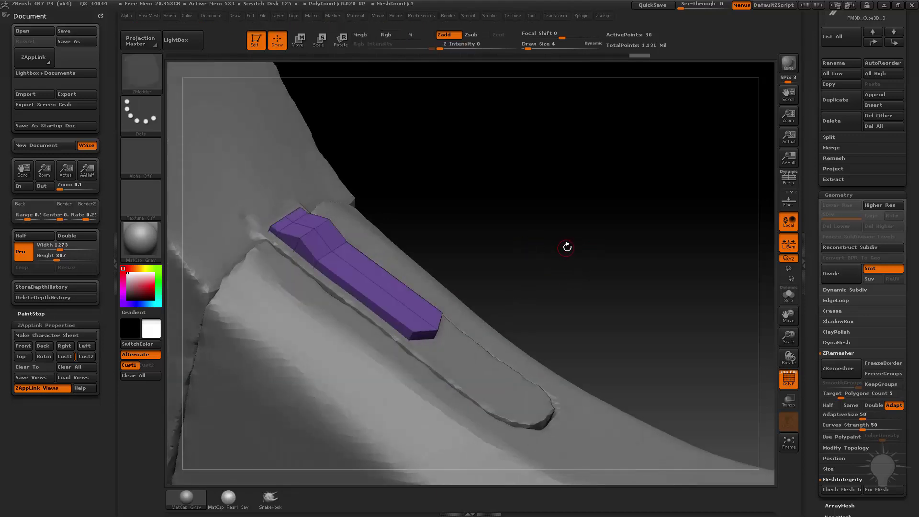
Turn on dynamic subdivision for the bar and crease its sharp edges by angle tolerance
key("2")
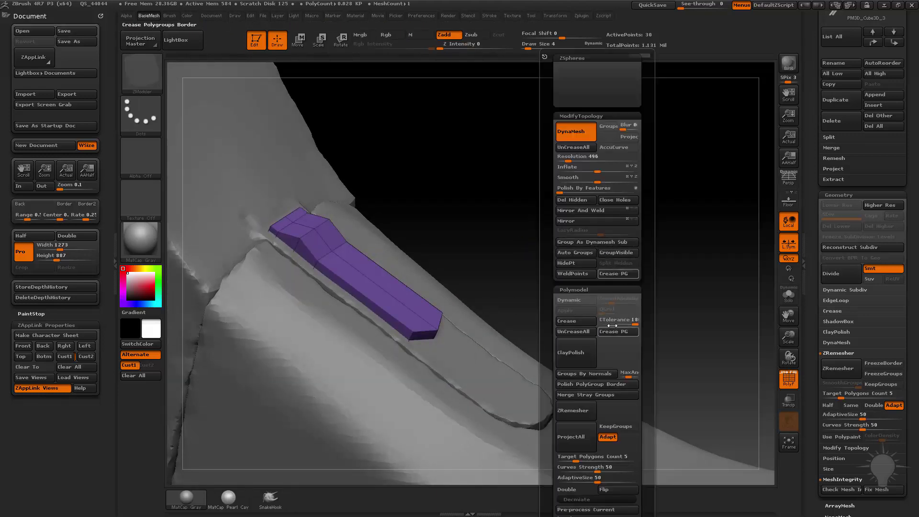
left_click(582, 300)
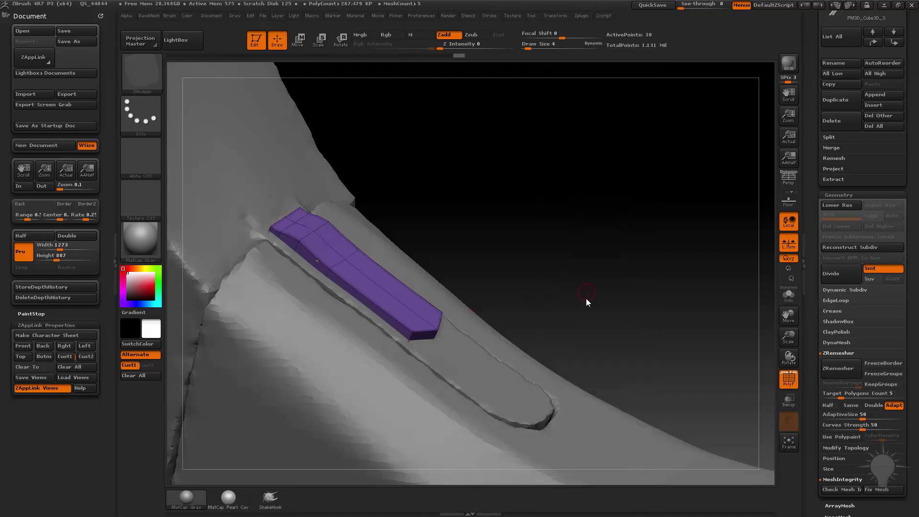
key("2")
left_click(576, 332)
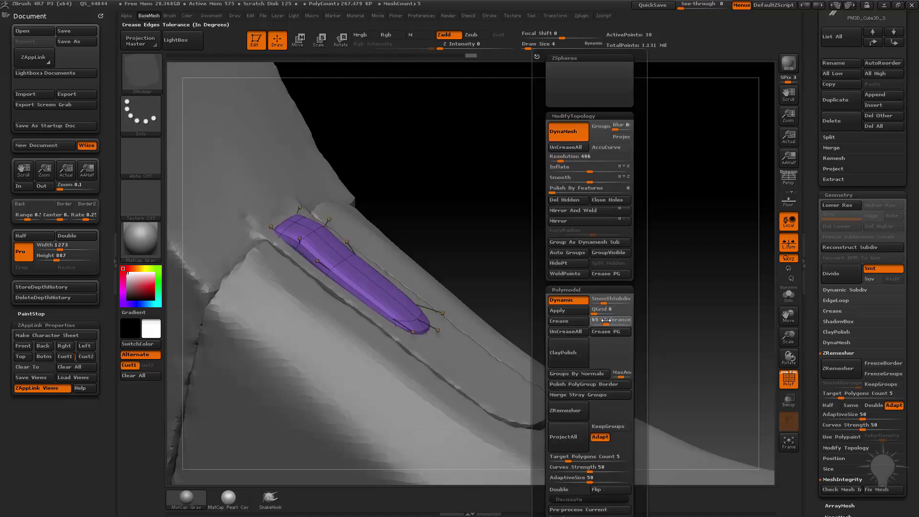
left_click(582, 321)
left_click_drag(561, 265, 552, 282, "alt")
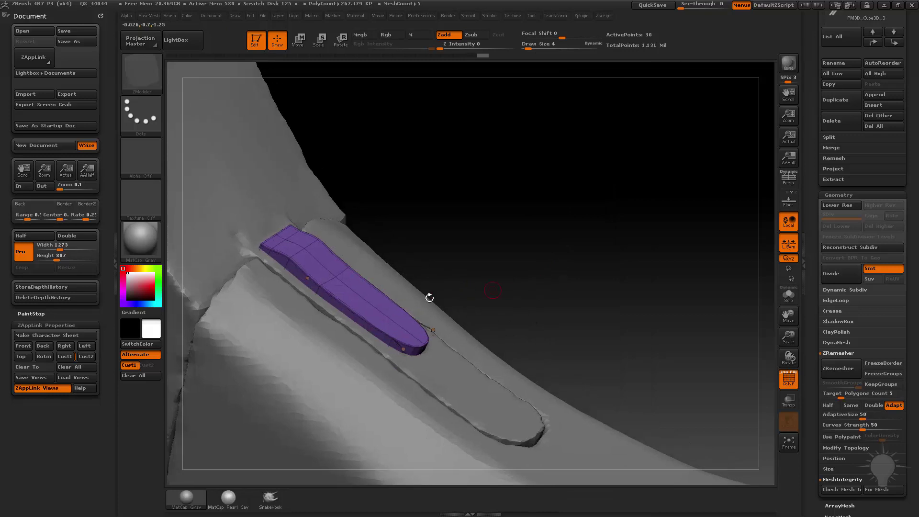
Insert an edge loop across the bar close to its rounded lower end with ZModeler
key("space")
left_click(352, 316)
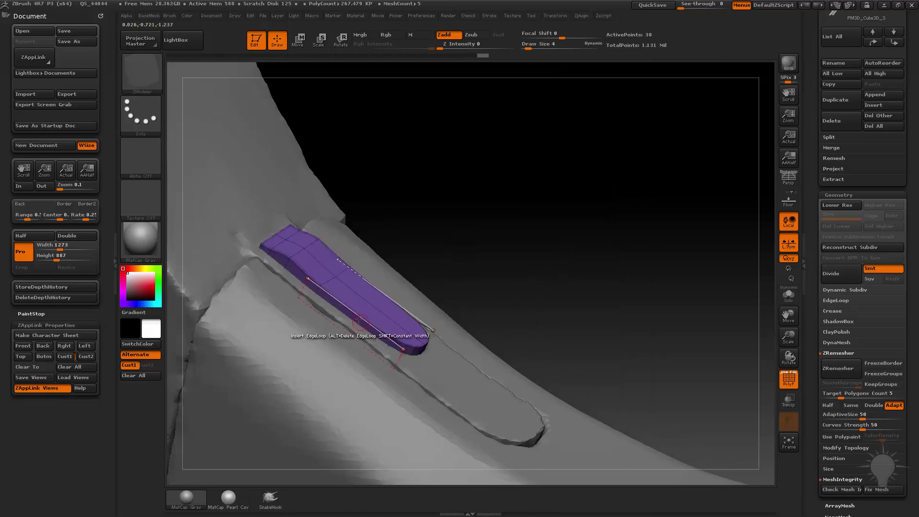
left_click(395, 341)
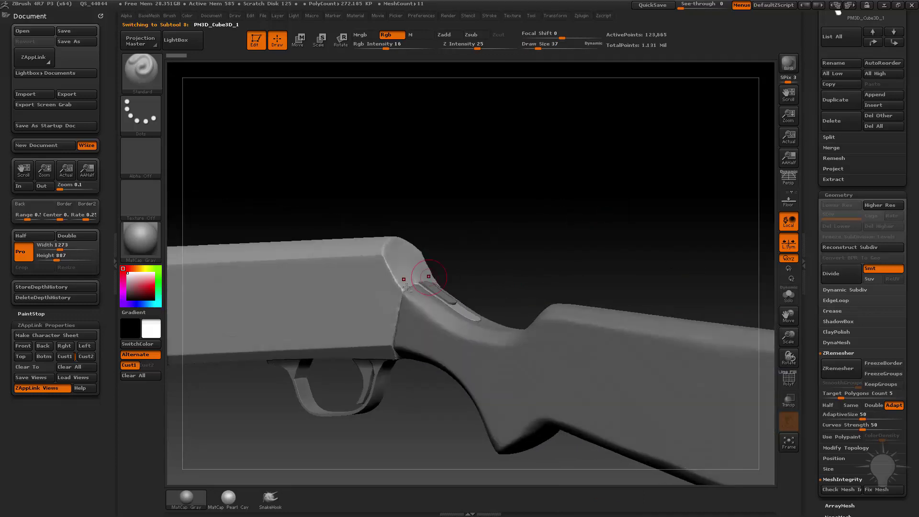
Select the Smooth brush and soften the receiver's rear edges and bevels
left_click_drag(404, 288, 393, 329, "shift")
right_click_drag(429, 278, 386, 324)
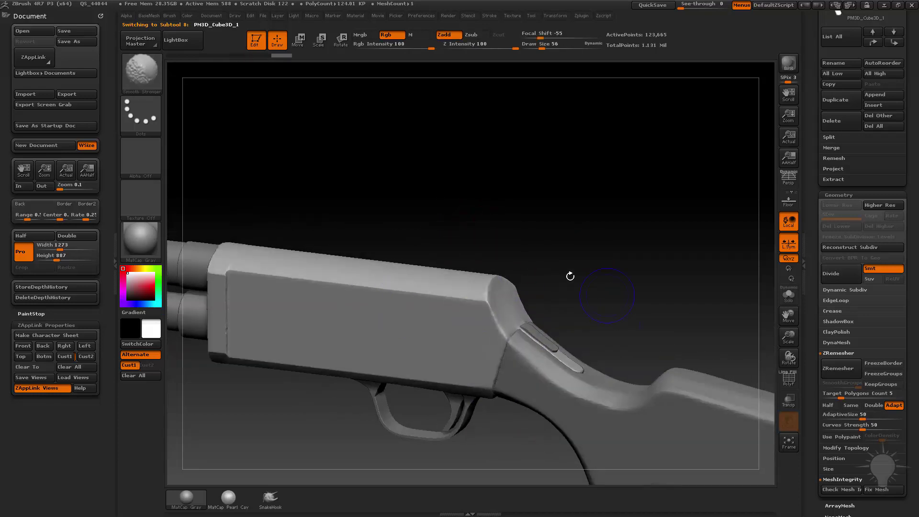
right_click_drag(596, 285, 407, 292, "alt")
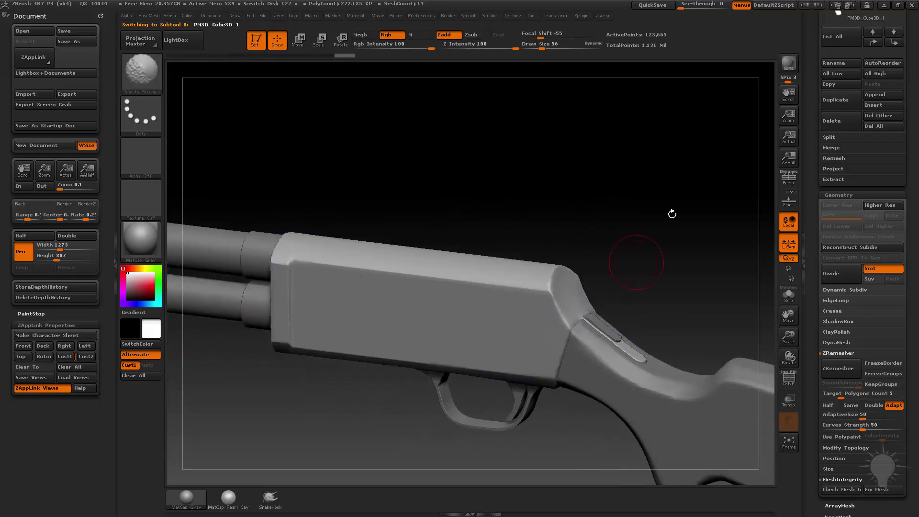
left_click_drag(672, 213, 347, 226)
Select the stock subtool and smooth its edges along the butt, underside and grip
left_click(236, 317, "alt")
mouse_move(326, 445)
left_mouse_down("alt")
mouse_move(606, 352)
mouse_move(582, 376)
mouse_move(607, 389)
left_mouse_up("alt")
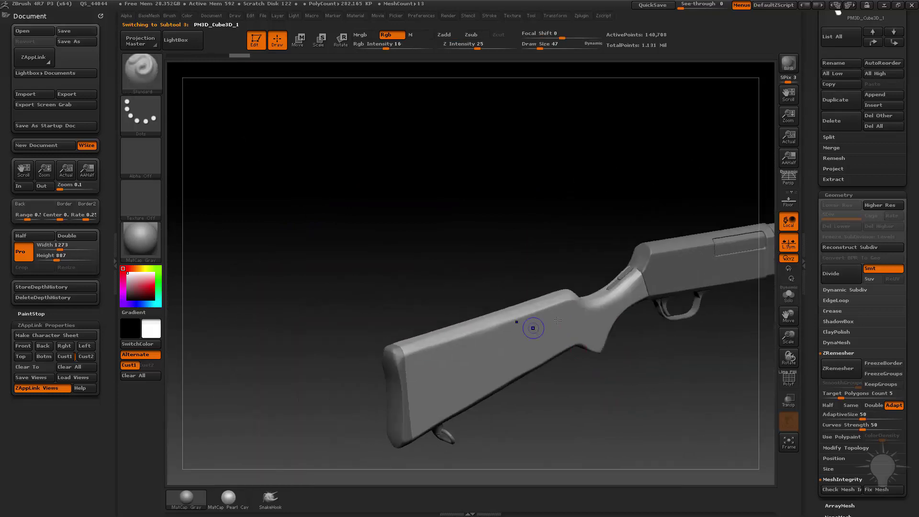
key("shift")
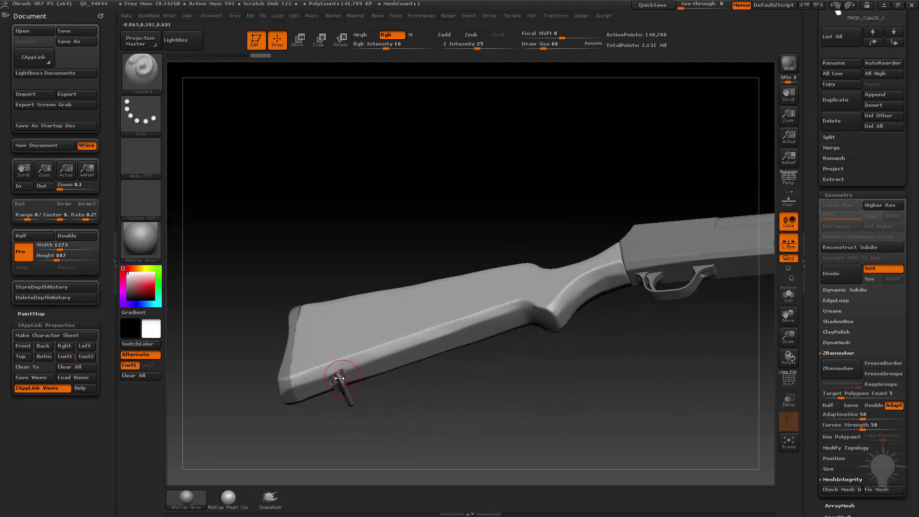
key("shift")
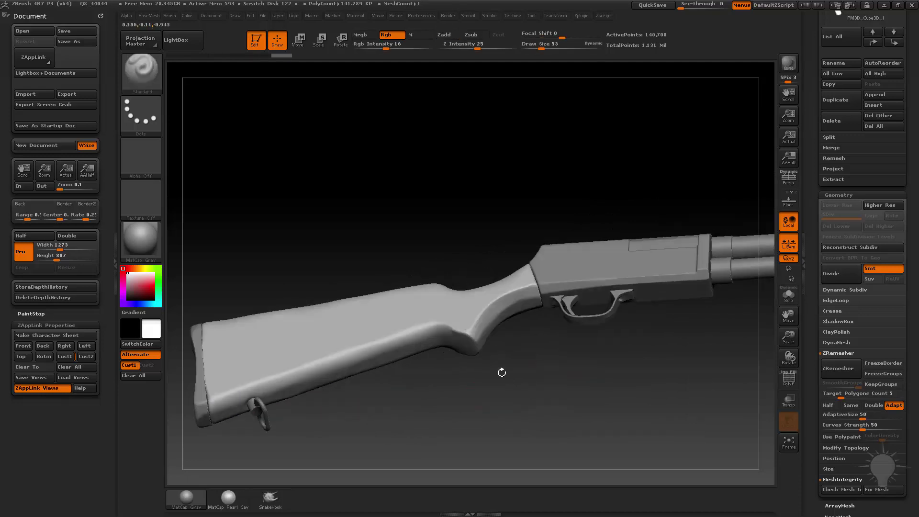
left_click_drag(499, 371, 527, 372)
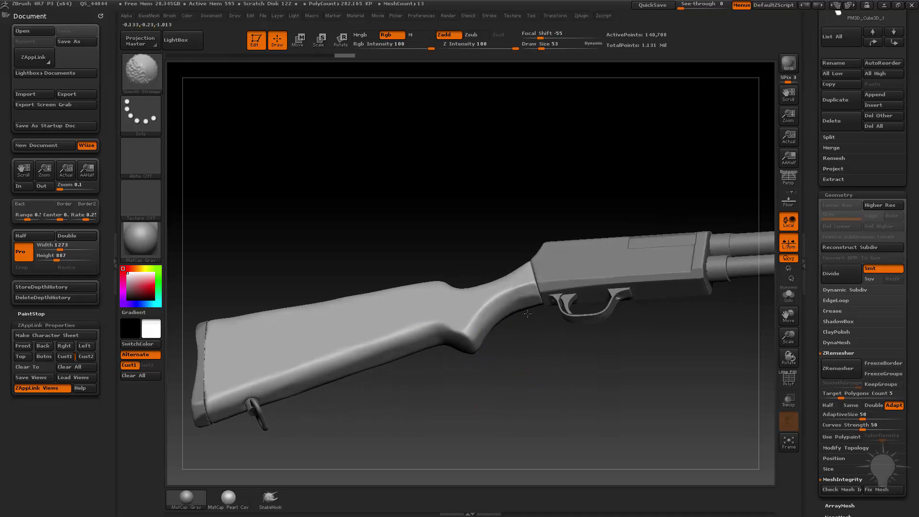
mouse_move(527, 313)
left_mouse_down()
mouse_move(483, 374)
mouse_move(512, 383)
mouse_move(496, 335)
left_mouse_up()
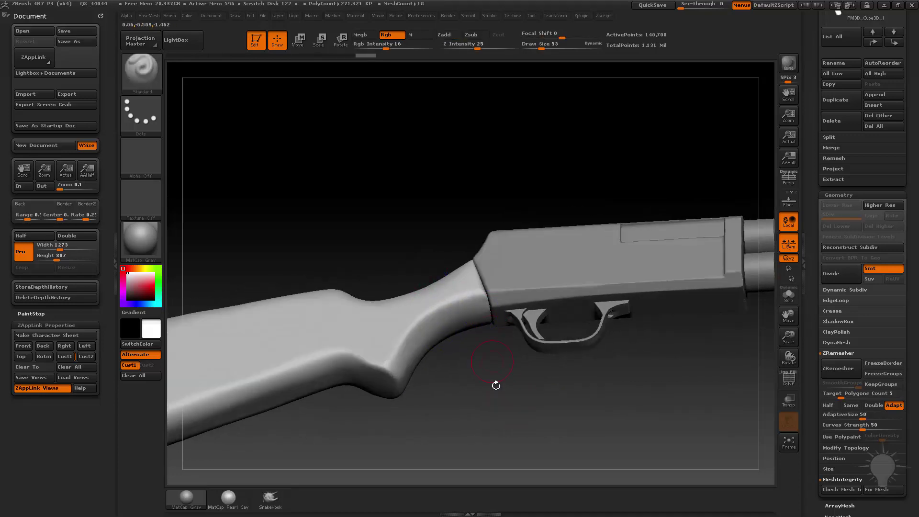
mouse_move(494, 383)
left_mouse_down()
mouse_move(494, 419)
mouse_move(491, 353)
left_mouse_up()
Adjust the stock with the Move brush where it meets the receiver and along its seam with the butt pad
key("s")
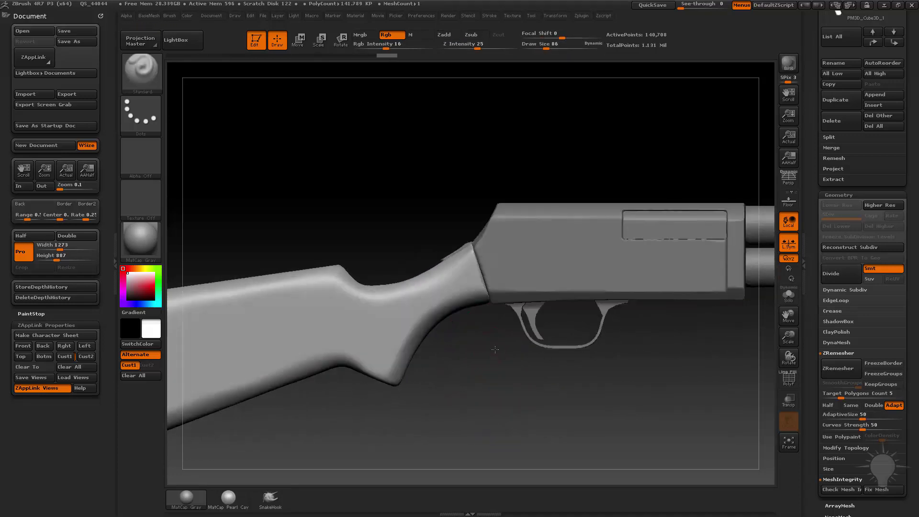
key("b")
key("m")
key("v")
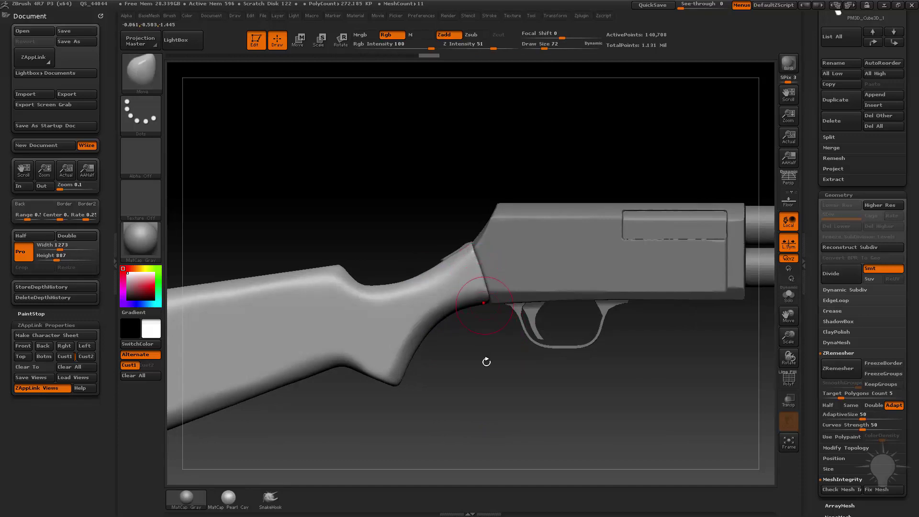
left_click_drag(484, 363, 484, 345)
mouse_move(484, 344)
left_mouse_down()
mouse_move(589, 386)
mouse_move(381, 348)
left_mouse_up()
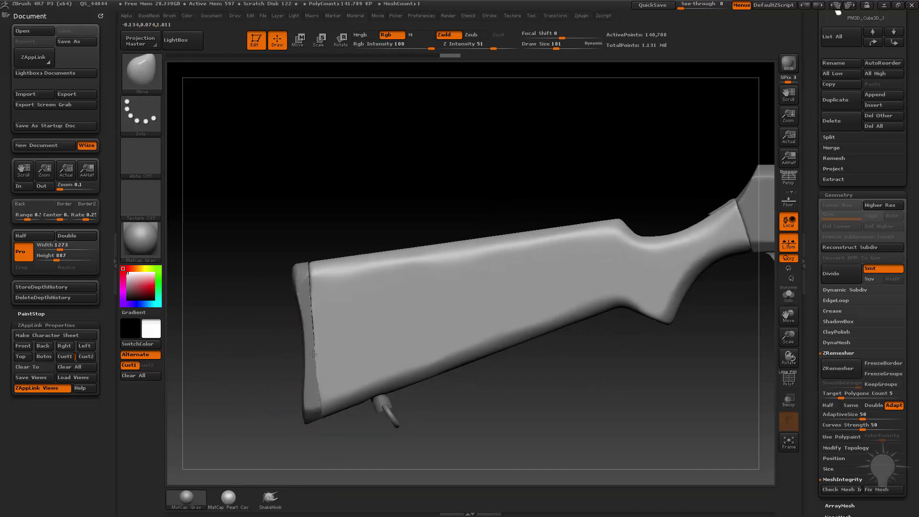
mouse_move(313, 354)
left_mouse_down()
mouse_move(317, 376)
mouse_move(320, 352)
left_mouse_up()
Switch to the Standard brush, select the butt pad subtool and soften its edges along the seam with the stock
key("s")
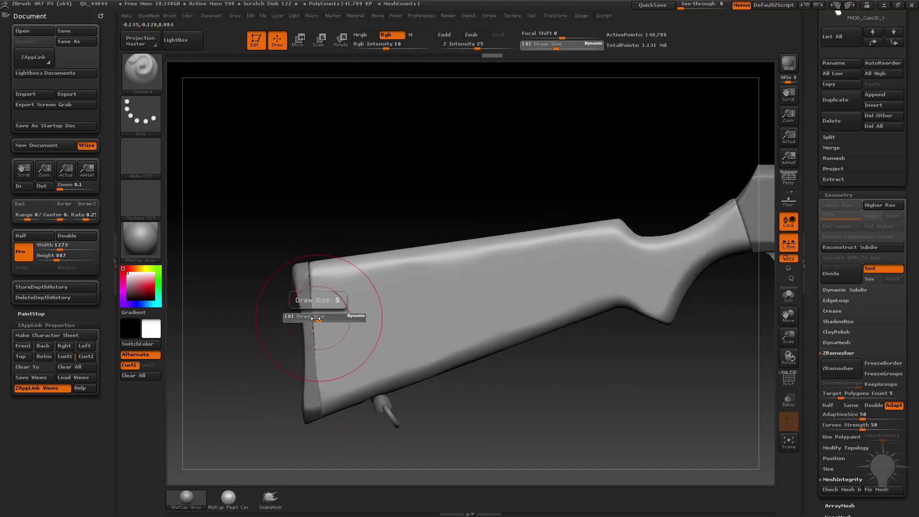
key("b")
key("s")
key("t")
left_click(307, 381, "alt")
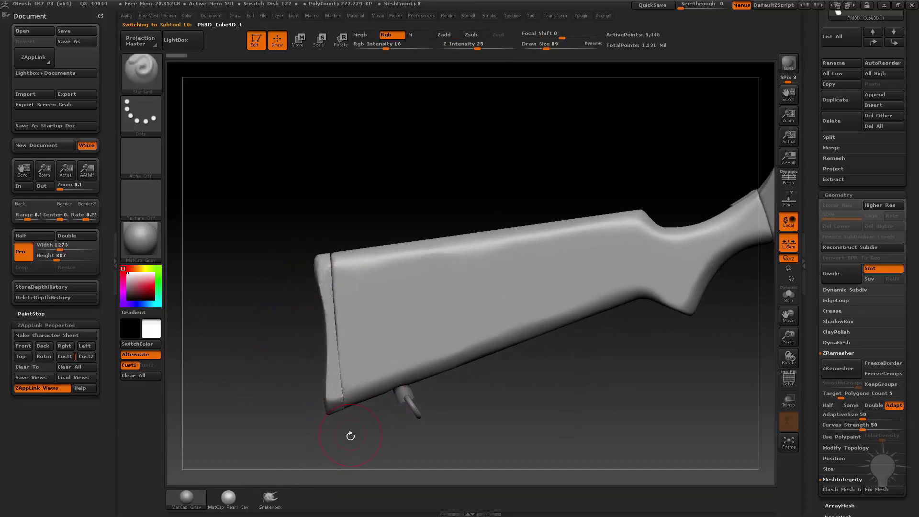
left_click_drag(348, 435, 309, 333)
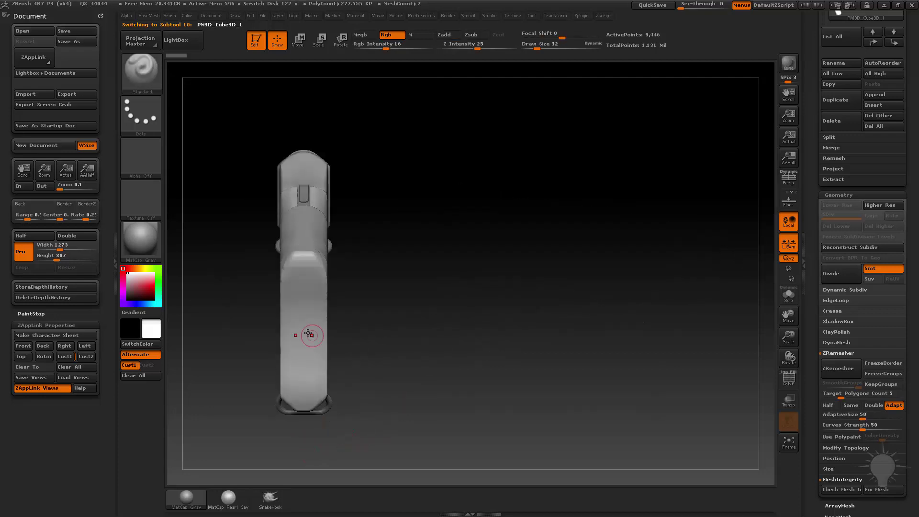
key("w")
left_click_drag(354, 311, 410, 311)
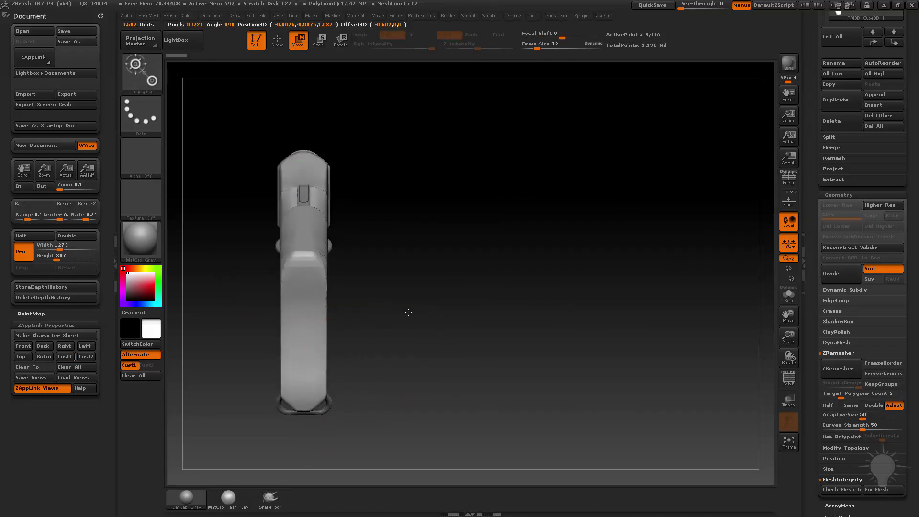
key("q")
mouse_move(463, 327)
left_mouse_down()
mouse_move(412, 297)
mouse_move(323, 283)
mouse_move(312, 371)
left_mouse_up()
mouse_move(354, 431)
left_mouse_down()
mouse_move(297, 410)
mouse_move(364, 401)
left_mouse_up()
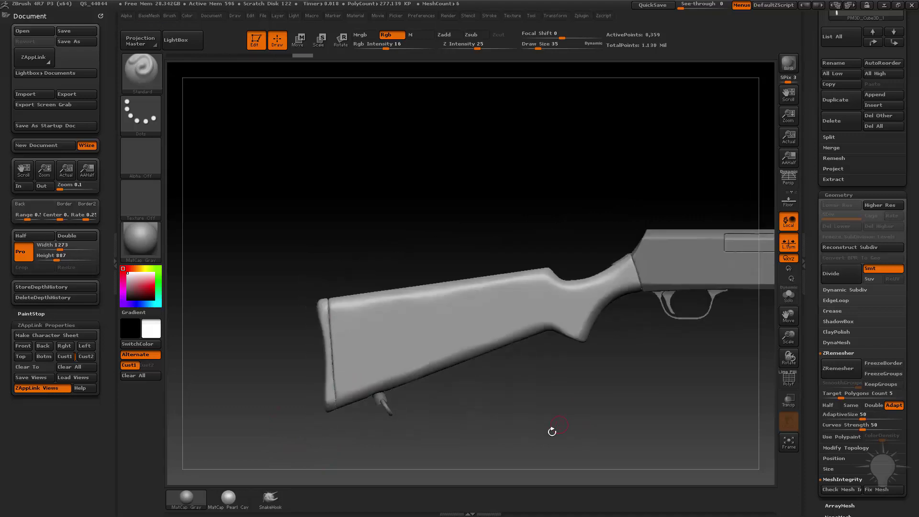
Select the receiver subtool and smooth its surface and edges around the ejection port
mouse_move(552, 431)
left_mouse_down()
mouse_move(319, 420)
mouse_move(487, 414)
left_mouse_up()
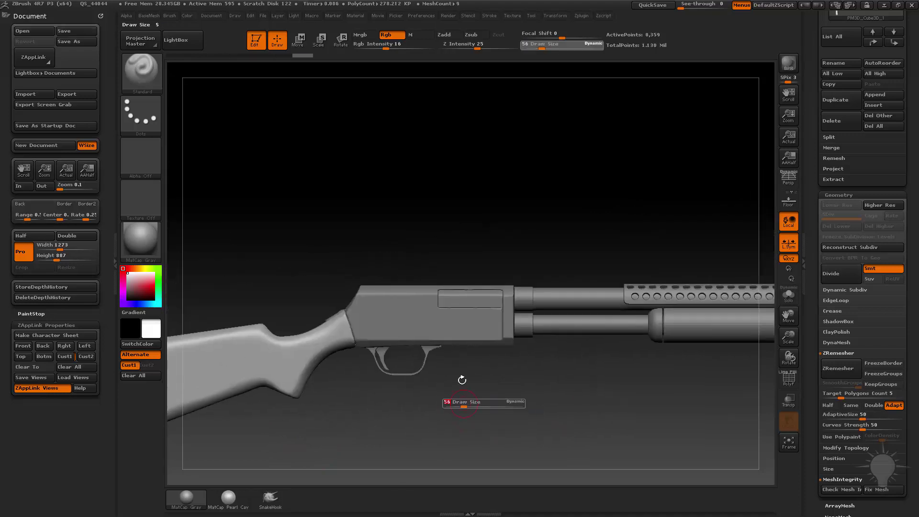
left_click(463, 380, "alt")
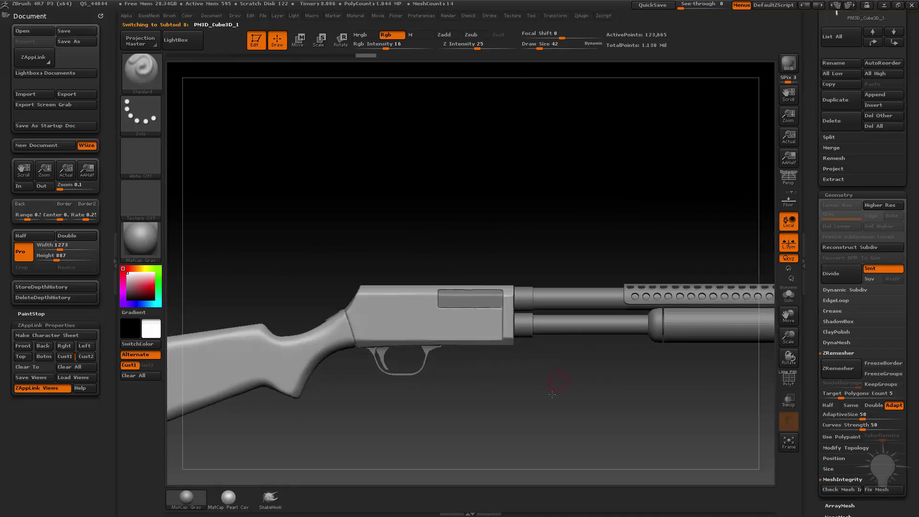
left_click_drag(463, 380, 659, 212, "alt")
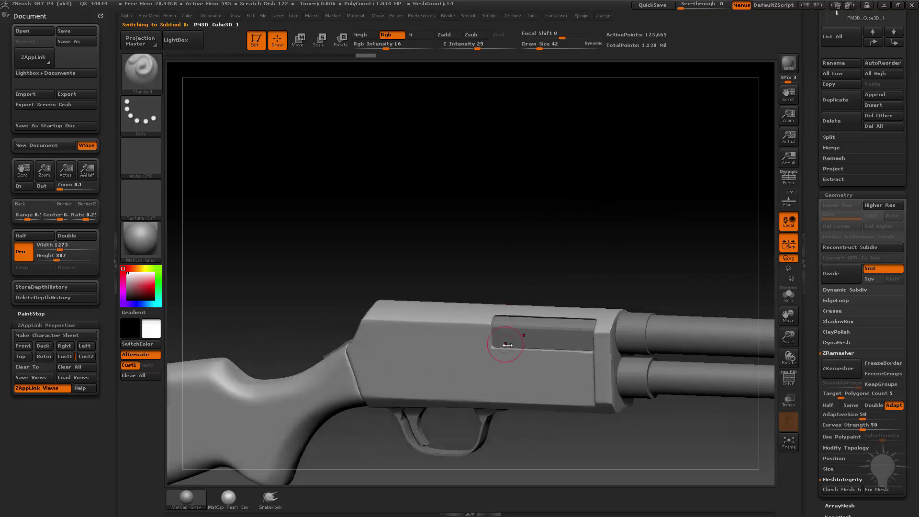
key("bracketright")
key("bracketright")
key("bracketright")
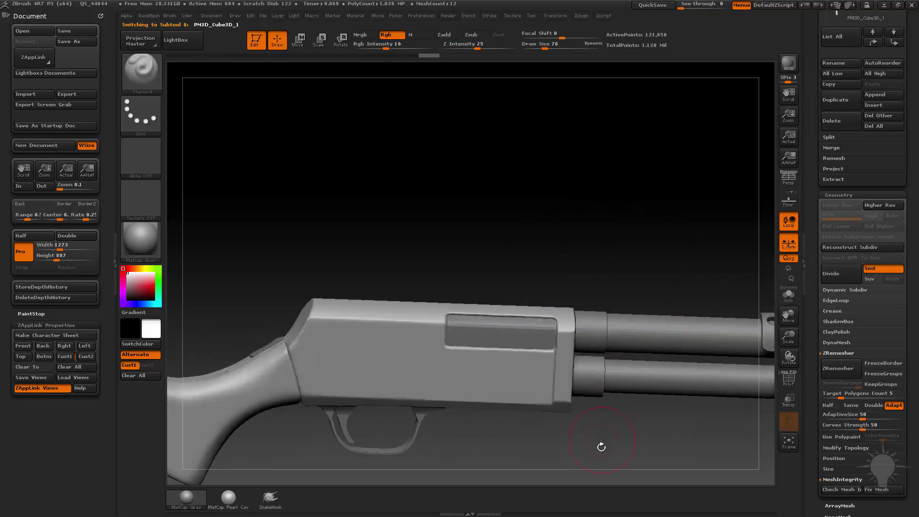
left_click_drag(601, 440, 601, 400)
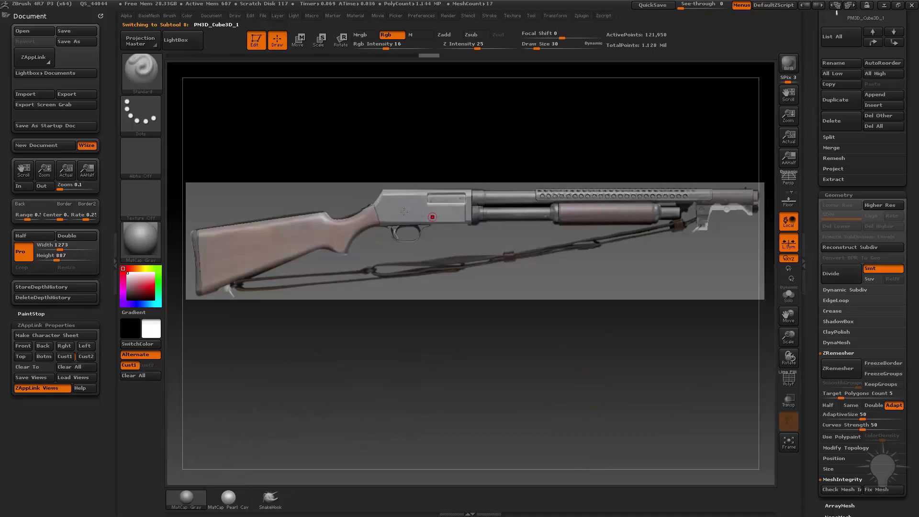
Paint the Spotlight reference photo onto the side of the receiver at draw size 105 and hide the reference image
key("bracketright")
key("bracketright")
key("bracketright")
key("bracketright")
key("bracketright")
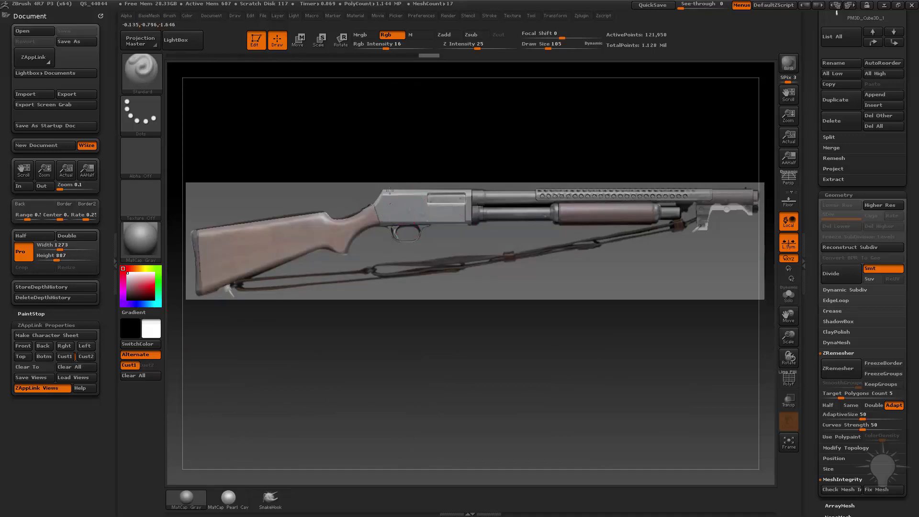
left_click_drag(384, 203, 453, 213)
key("shift+z")
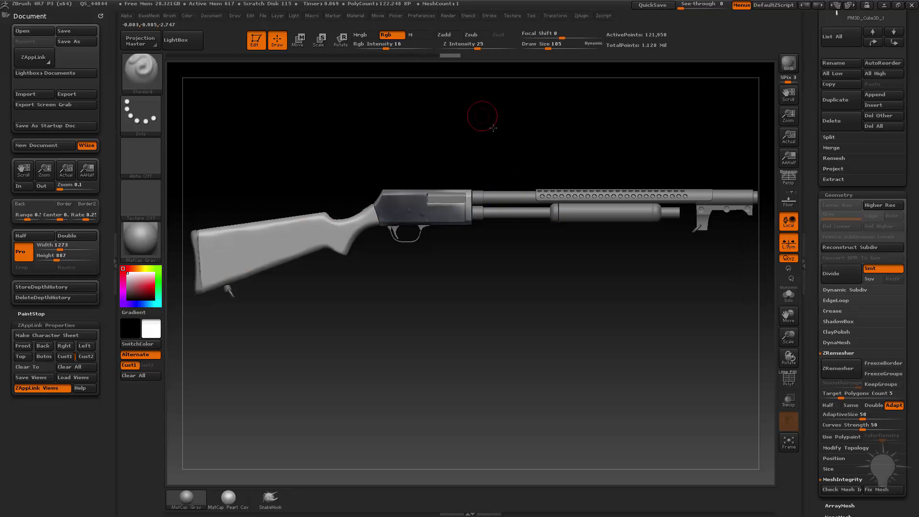
Lighten the photo colour painted on the receiver
left_click_drag(482, 116, 520, 355, "alt")
left_click_drag(604, 385, 554, 417, "alt")
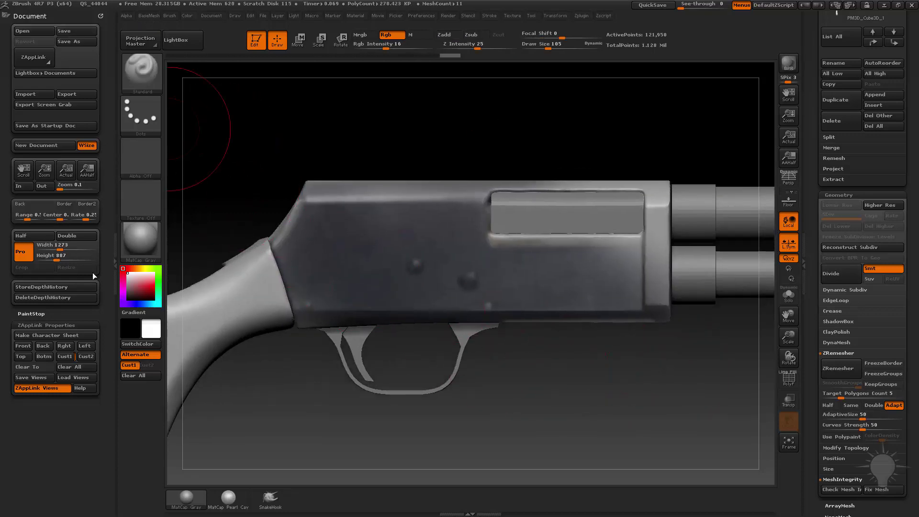
left_click(187, 16)
left_click(208, 207)
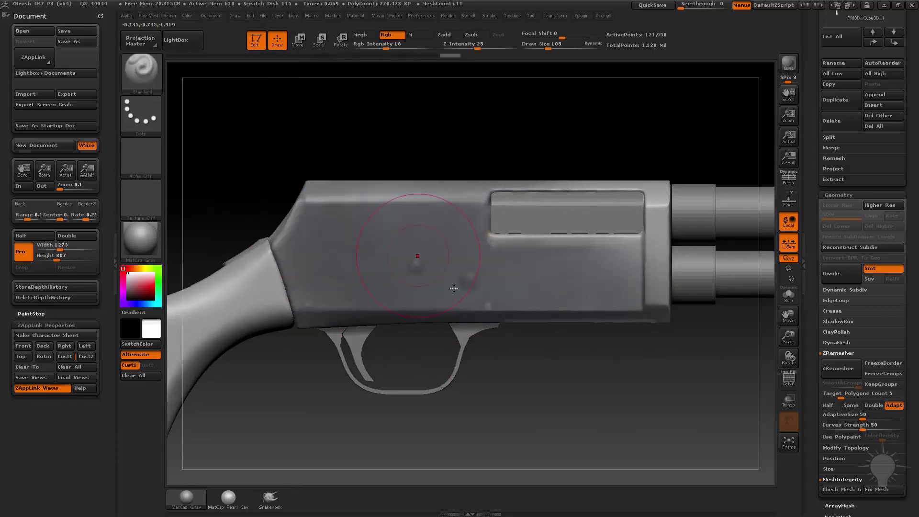
Sculpt the two round screw seats on the receiver's side with the Clay brush at draw size 20
key("b")
key("c")
key("l")
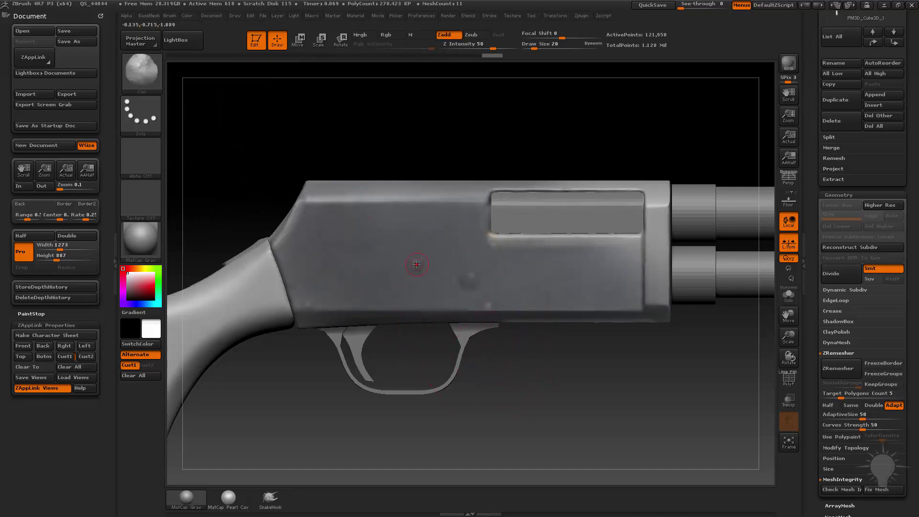
mouse_move(415, 267)
left_mouse_down()
mouse_move(468, 290)
mouse_move(467, 280)
left_mouse_up()
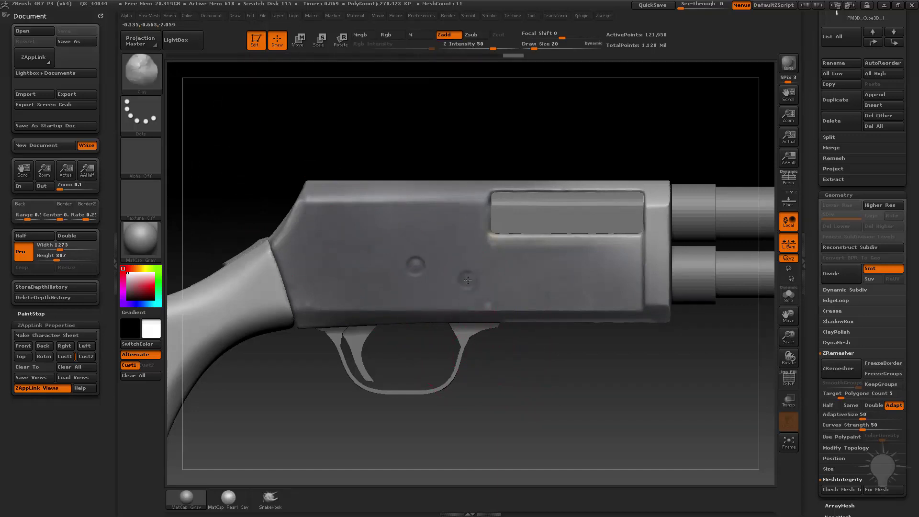
Sculpt the two small pins near the receiver's lower edge using draw size 7 and Z Intensity 100
key("s")
left_click_drag(339, 294, 334, 293)
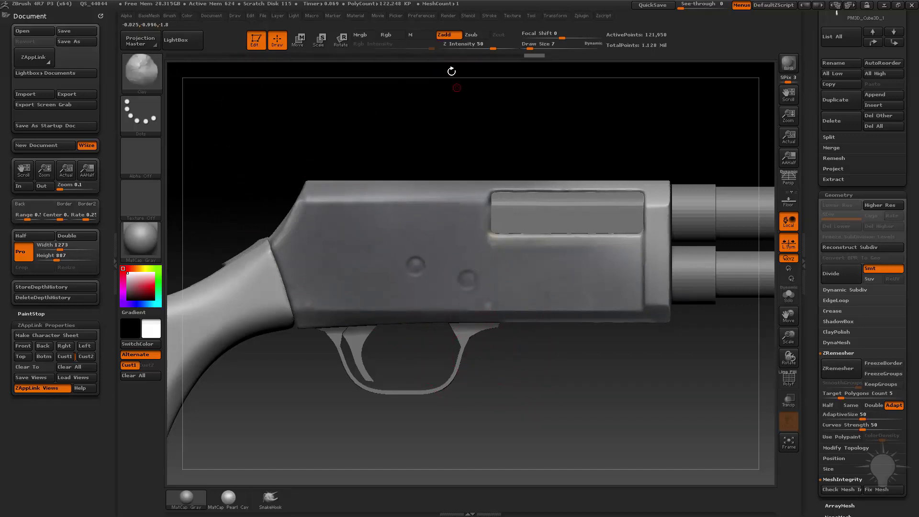
left_click_drag(495, 46, 519, 46)
left_click(487, 305)
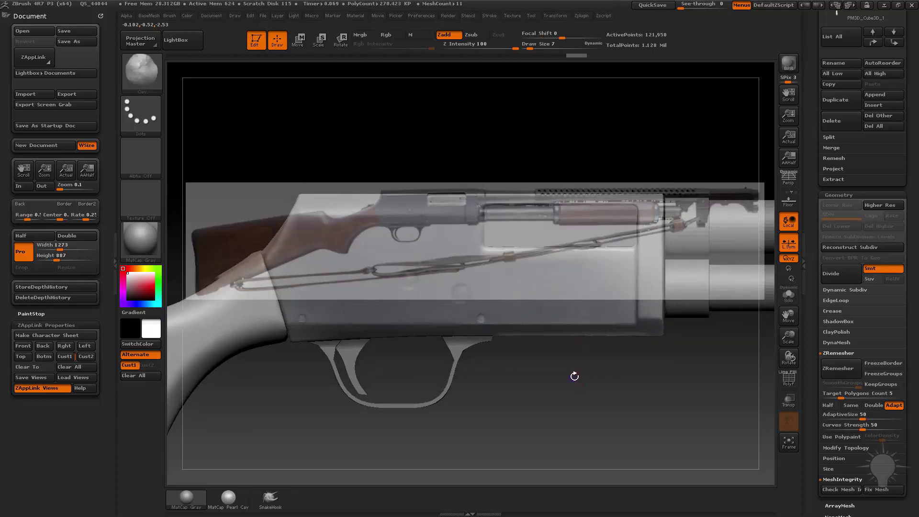
Insert a slotted screw head over the rear screw seat on the receiver using an IMM parts brush
key("b")
key("i")
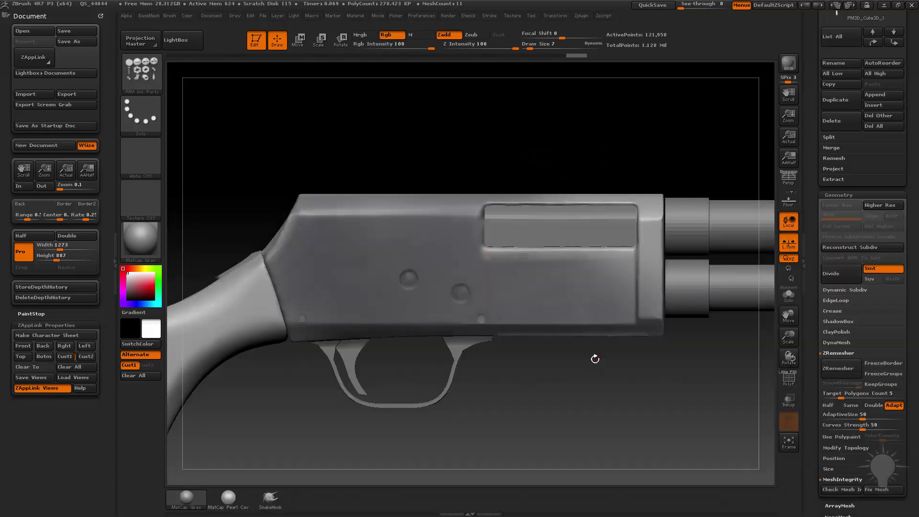
left_click(592, 363)
left_click(491, 385)
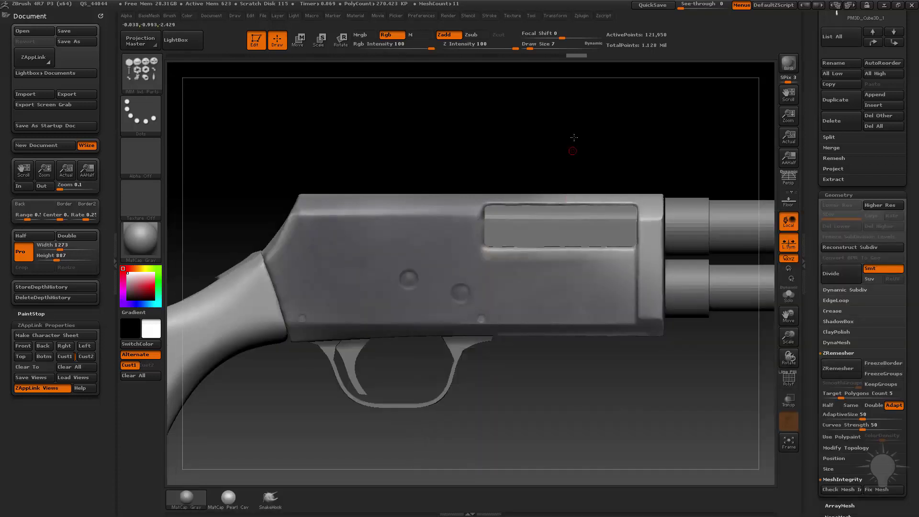
left_click_drag(573, 151, 519, 246, "alt")
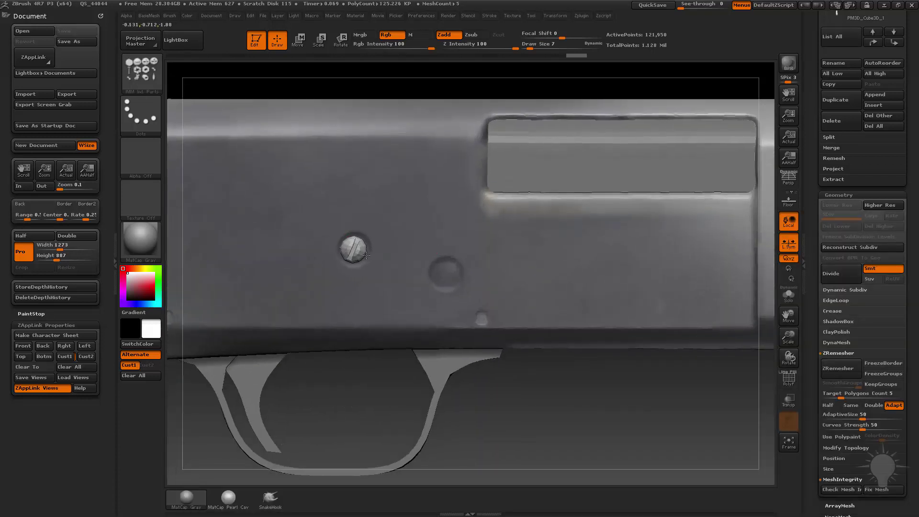
left_click_drag(365, 255, 485, 369)
Duplicate the screw head onto the front screw seat with the Transpose Move line
key("space")
key("w")
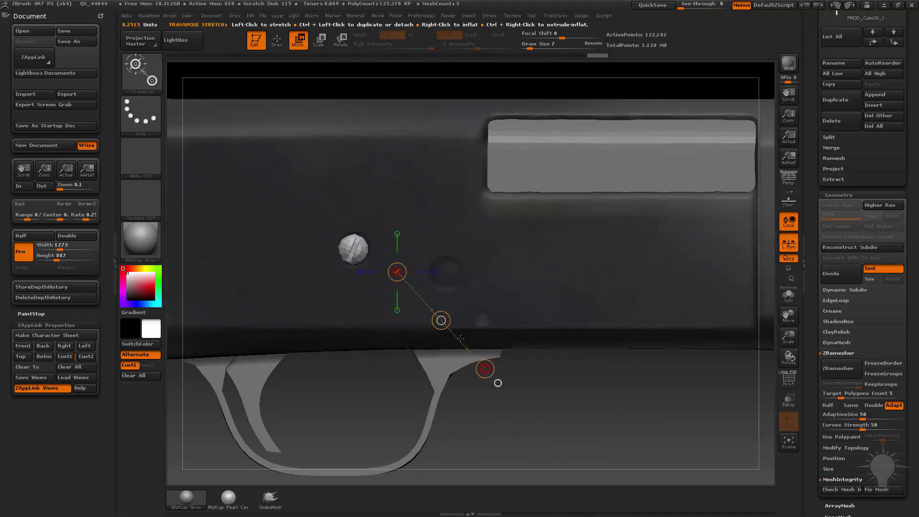
left_click_drag(440, 320, 533, 345, "ctrl")
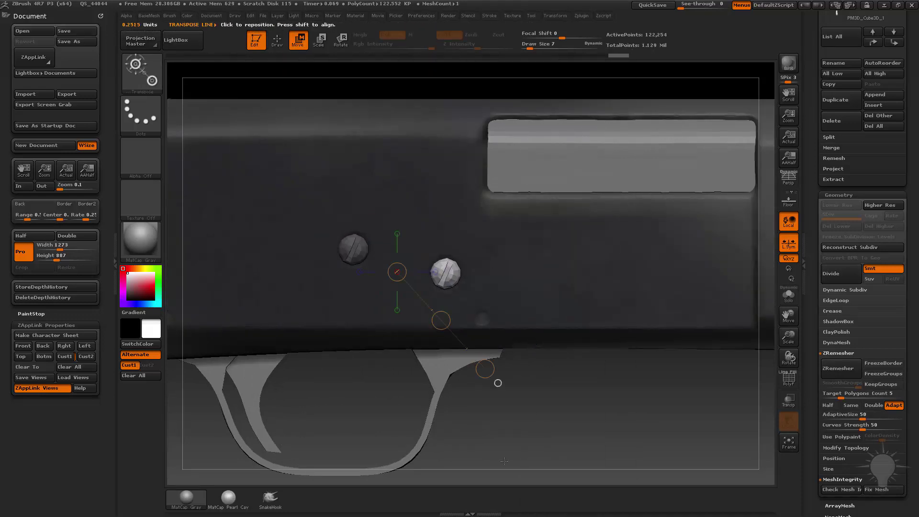
Unmask both screw heads and move them inward so they sit deeper in the receiver's side
left_click_drag(504, 461, 566, 466)
left_click_drag(567, 402, 586, 422, "ctrl")
left_click(453, 271, "ctrl")
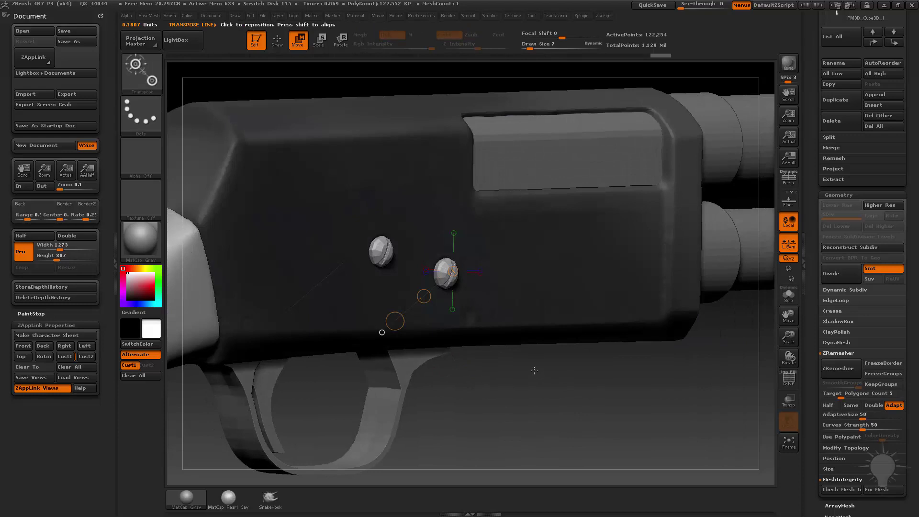
left_click_drag(534, 272, 555, 270)
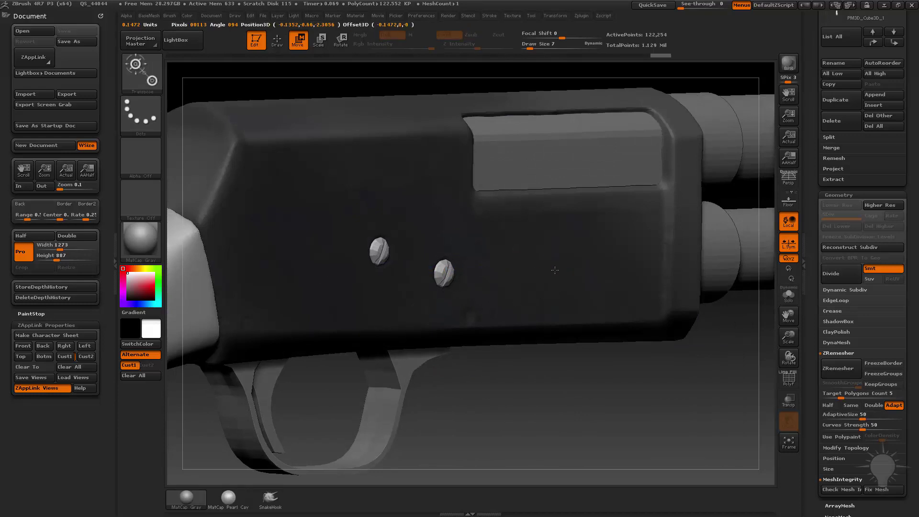
Return to Draw mode and split the unmasked screw heads off into their own subtool
key("q")
key("2")
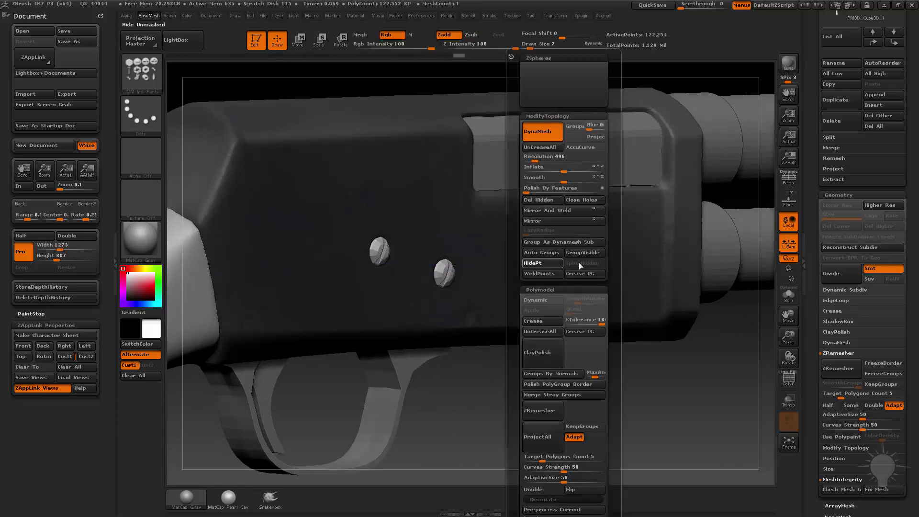
left_click(578, 262)
Select the screw heads subtool with the Standard brush, set the draw size to 5 and turn on dynamic subdivision
key("b")
key("s")
key("t")
left_click(447, 282, "alt")
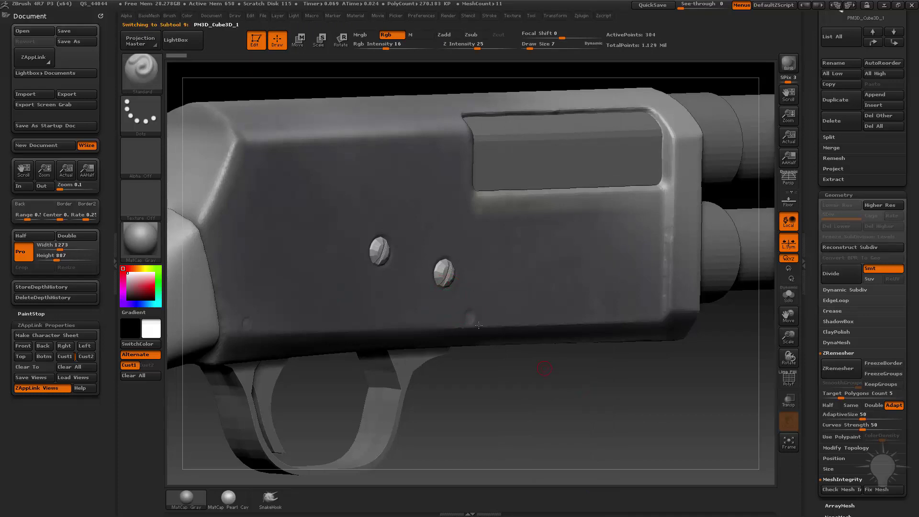
type("s5")
key("Return")
key("d")
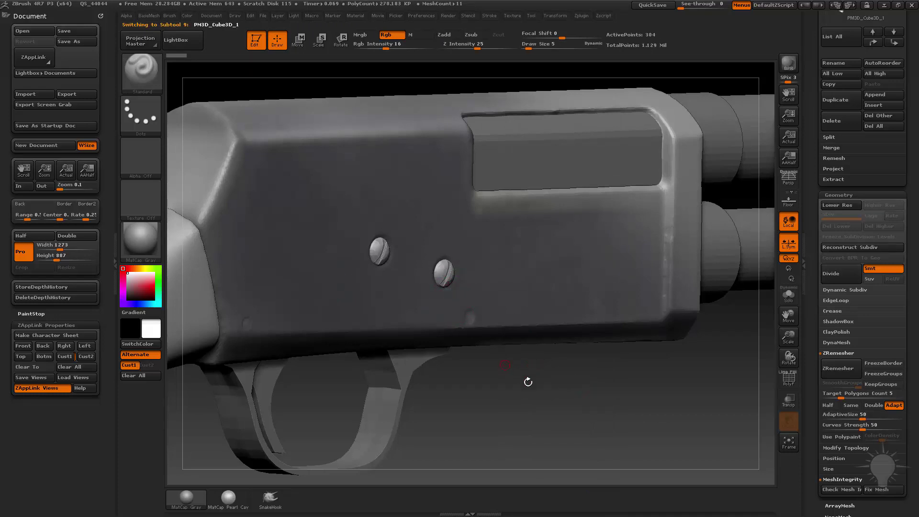
Select the trigger guard subtool, turn on dynamic subdivision and crease its edges
left_click_drag(546, 405, 433, 369, "alt")
left_click(419, 362, "alt")
key("d")
key("3")
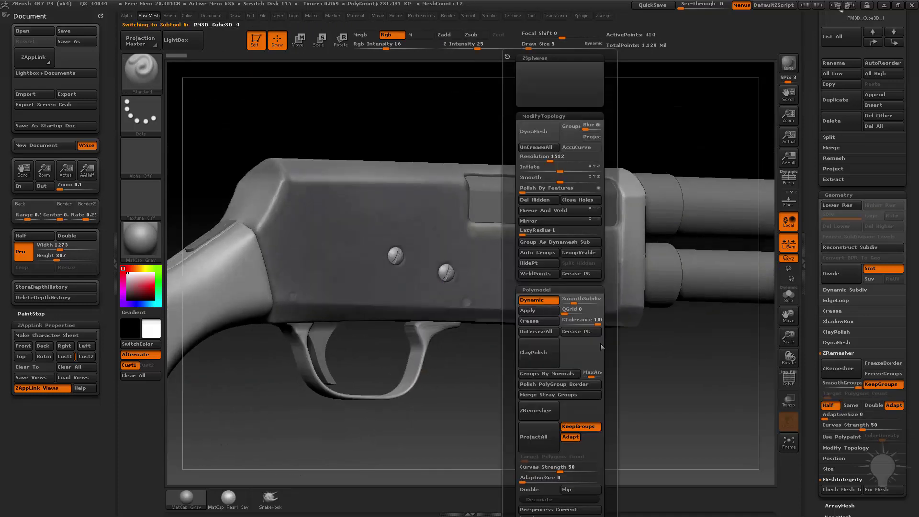
left_click(548, 320)
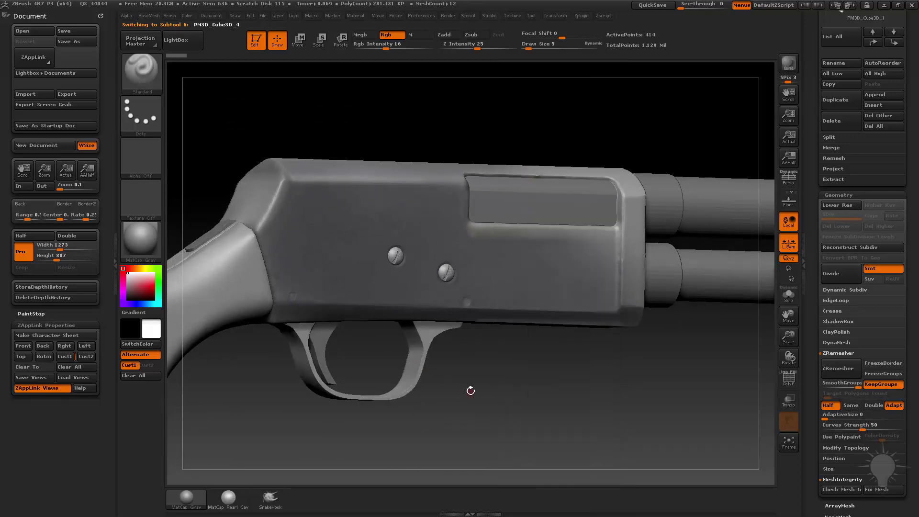
Select the receiver subtool from the opposite side of the gun and isolate it with Solo
left_click_drag(495, 387, 525, 378)
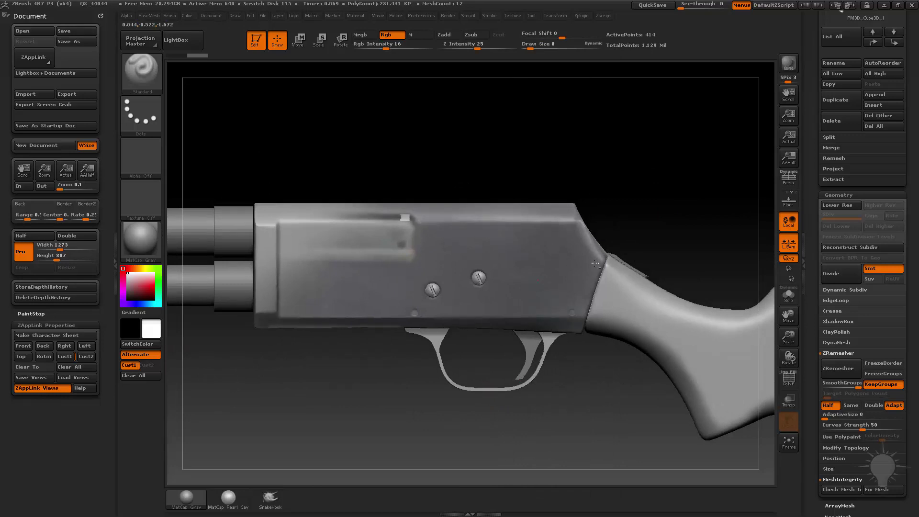
left_click(631, 281, "alt")
left_click_drag(817, 267, 799, 309)
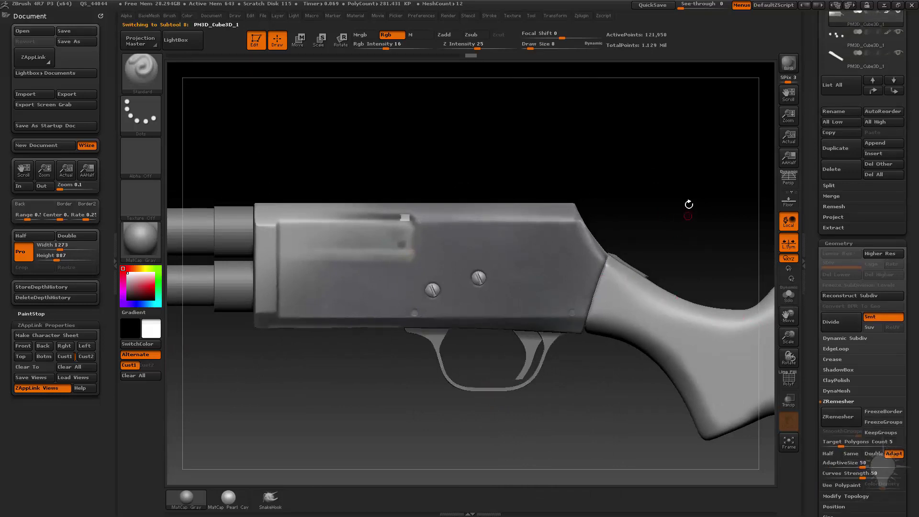
left_click_drag(688, 204, 641, 225, "alt")
left_click(789, 294)
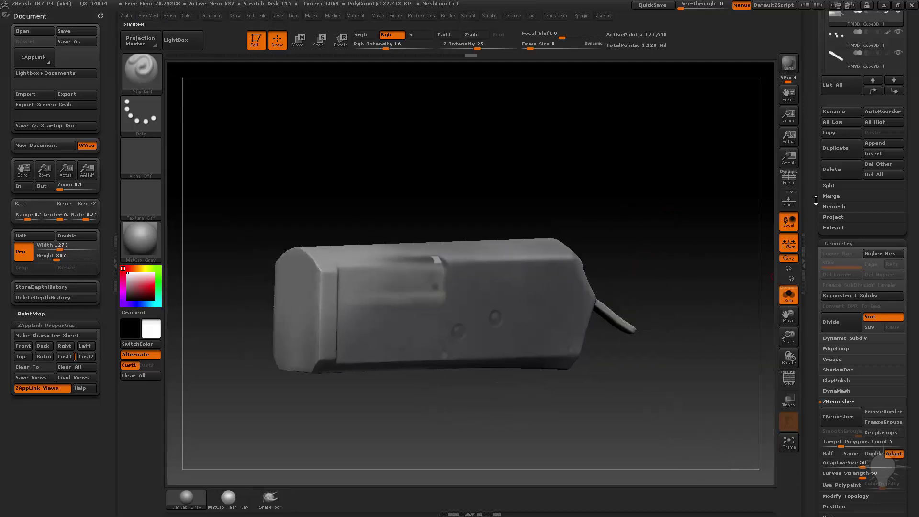
Turn off the polypaint display on the receiver subtool and set the draw size to 62
left_click_drag(815, 199, 816, 306)
left_click(889, 310, "shift")
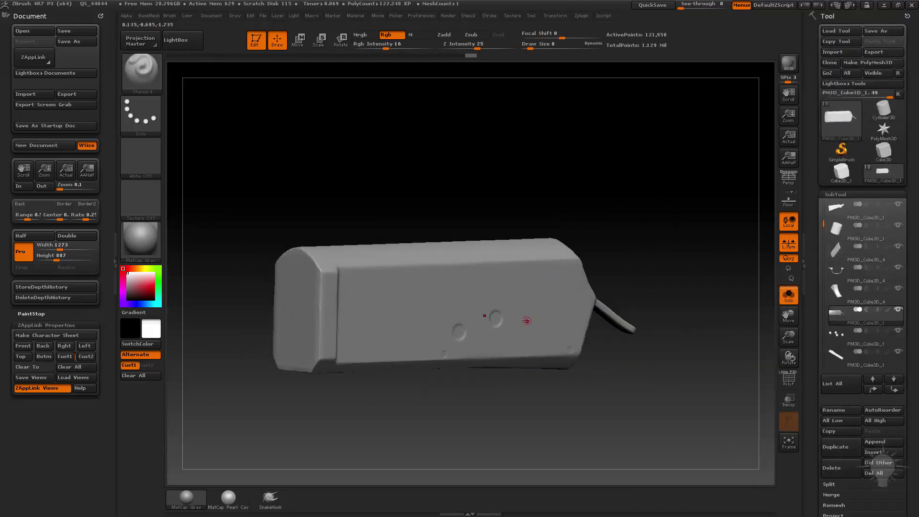
key("s")
left_click_drag(527, 319, 539, 320)
left_click_drag(674, 284, 684, 241, "alt")
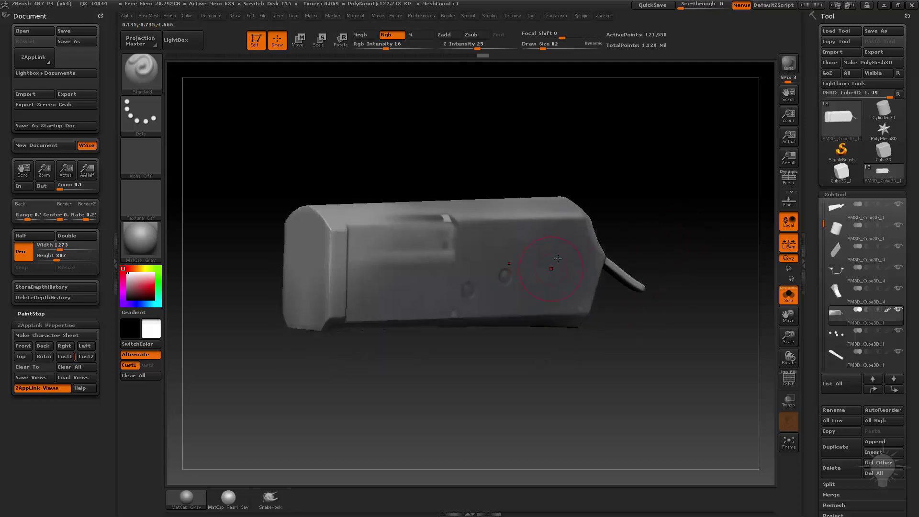
left_click(890, 309)
mouse_move(671, 187)
left_mouse_down("alt")
mouse_move(672, 218)
mouse_move(663, 220)
left_mouse_up("alt")
Flatten the two round recesses in the middle of the receiver's side with the hPolish brush at draw size 37
key("b")
key("h")
key("p")
key("bracketright")
key("bracketleft")
left_click_drag(509, 304, 469, 321)
key("s")
left_click_drag(482, 308, 467, 318)
left_click_drag(467, 318, 469, 320, "shift")
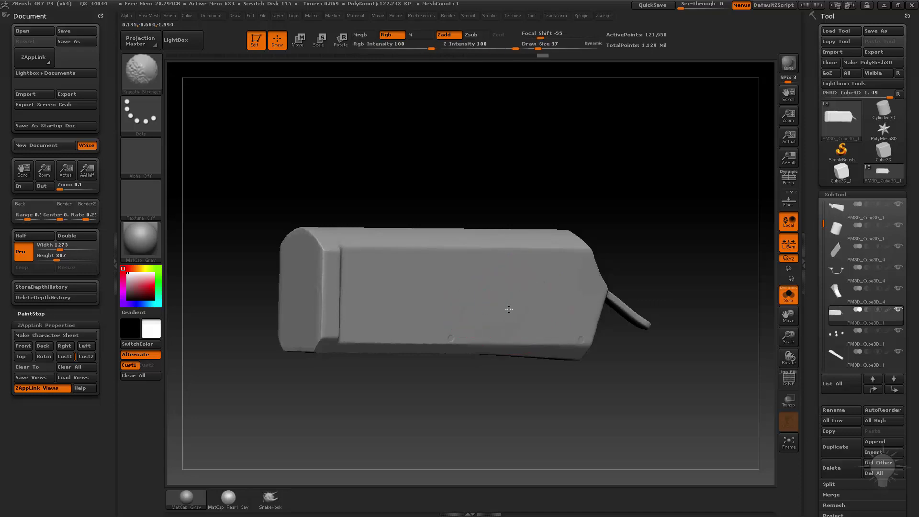
Try to sink a round recess into the receiver's upper front corner with the Clay brush at draw size 15
left_click_drag(635, 372, 576, 378, "shift")
key("s")
key("b")
key("c")
key("l")
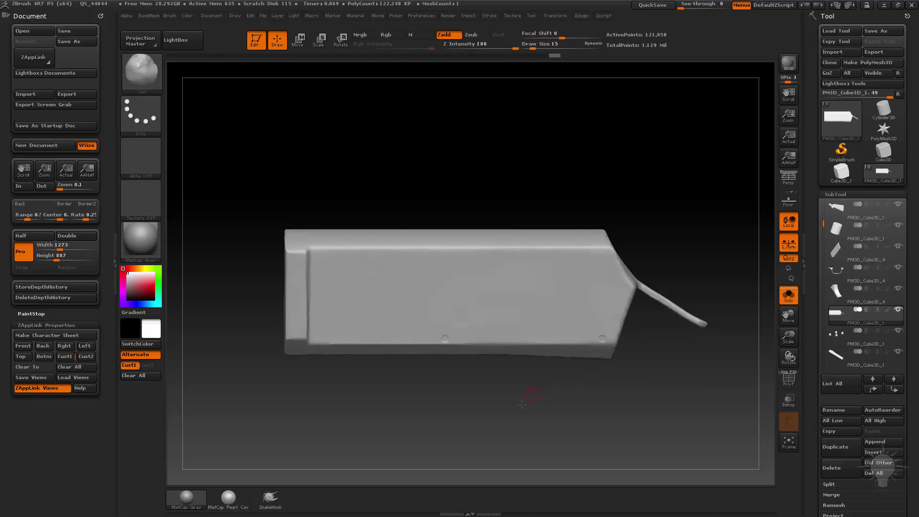
mouse_move(534, 406)
left_mouse_down("alt")
mouse_move(527, 400)
mouse_move(571, 445)
left_mouse_up("alt")
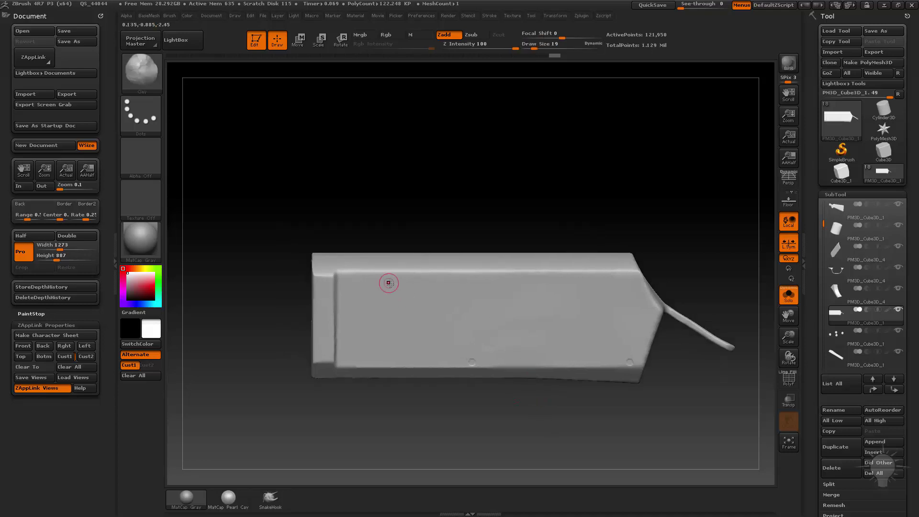
left_click_drag(429, 229, 418, 229, "alt")
key("bracketright")
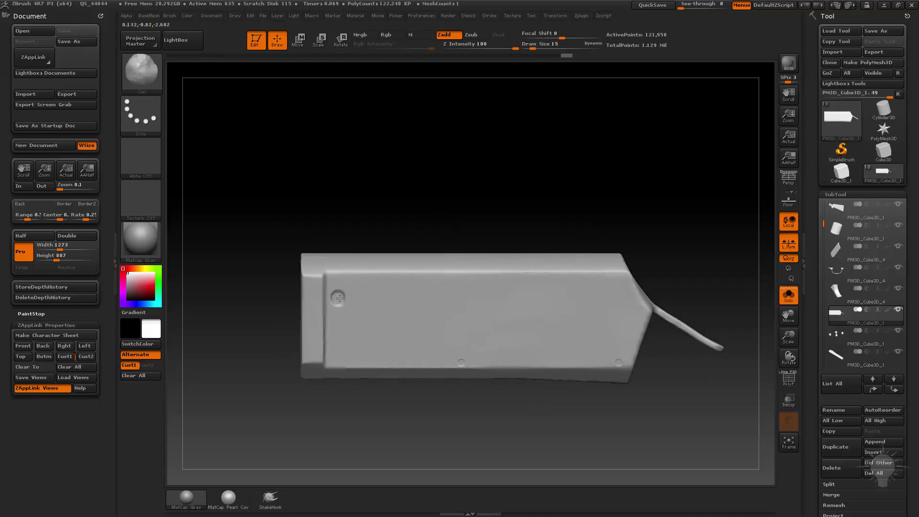
left_click(339, 298)
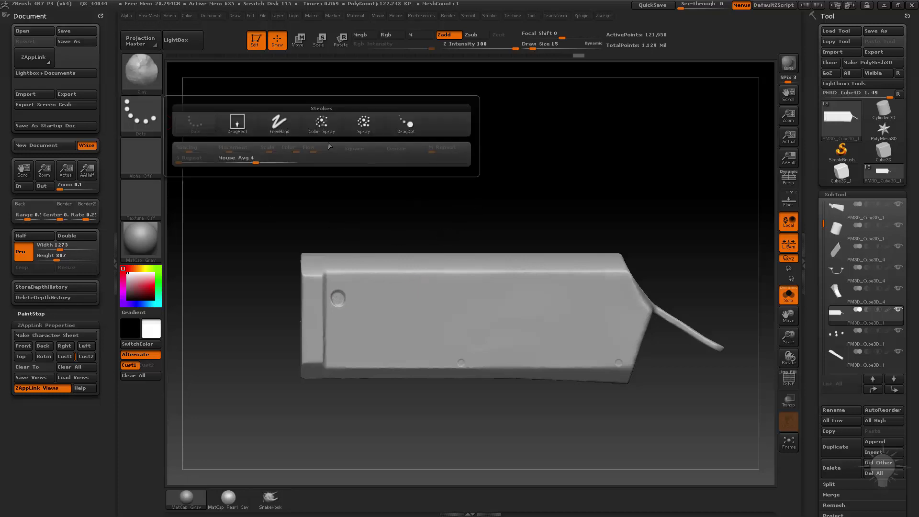
Clone the Standard brush and give it a DragDot stroke, a round disc alpha, Z Intensity 69 and draw size 45
left_click(151, 78)
left_click(234, 307)
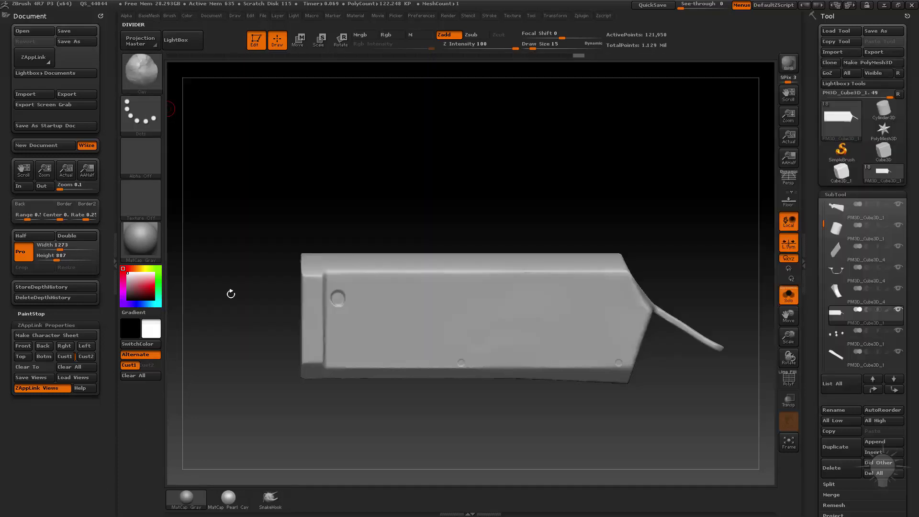
left_click(150, 78)
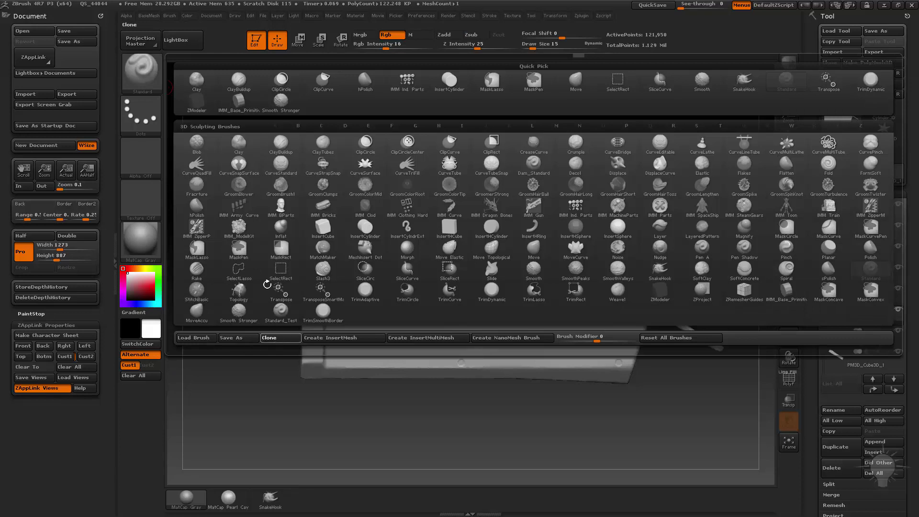
left_click(146, 123)
left_click(405, 124)
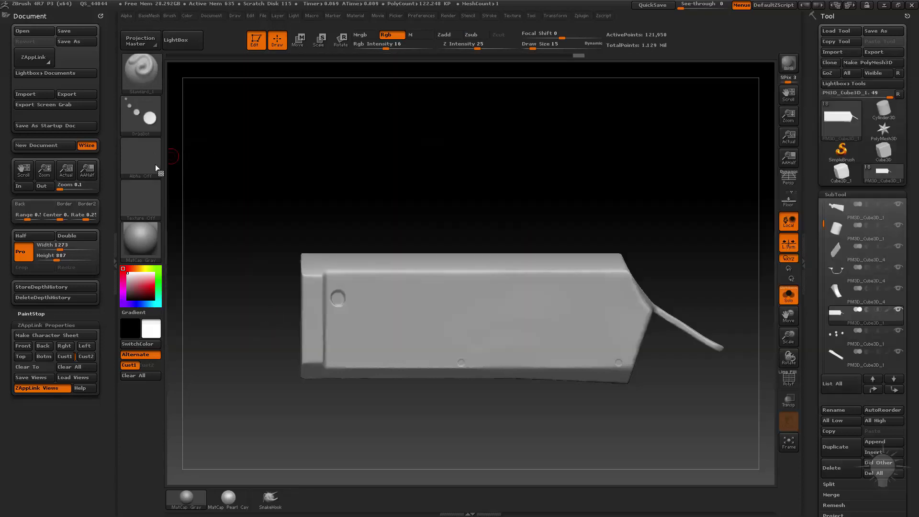
left_click(141, 158)
left_click(445, 209)
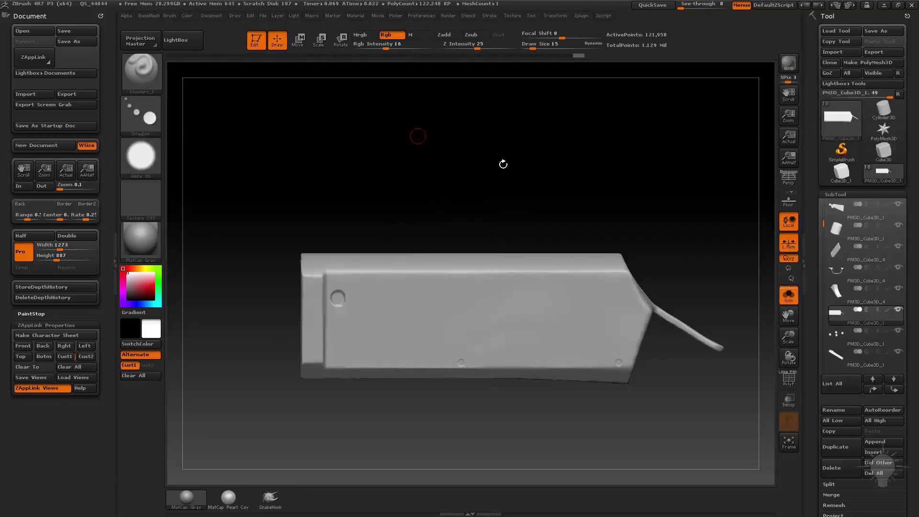
left_click(502, 46)
key("bracketright")
key("bracketright")
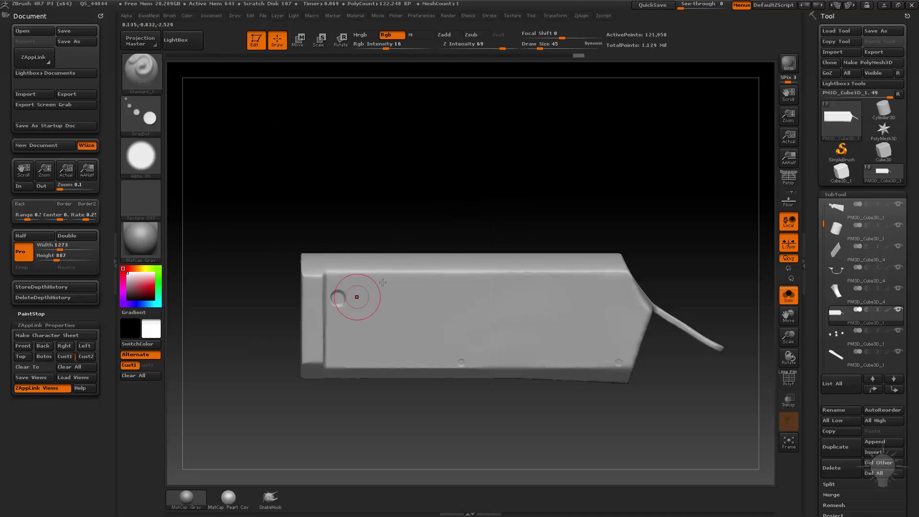
Sink round recesses into the receiver's upper front corner, upper edge and lower rear corner, using Focal Shift -100 and Z Intensity 39
left_click(341, 296)
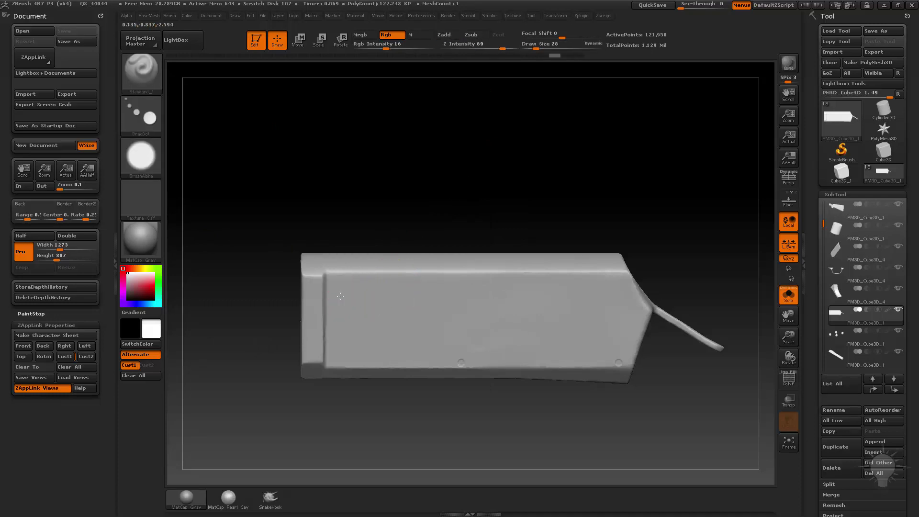
mouse_move(347, 300)
left_mouse_down()
mouse_move(375, 279)
mouse_move(336, 295)
left_mouse_up()
key("s")
left_click_drag(555, 37, 521, 37)
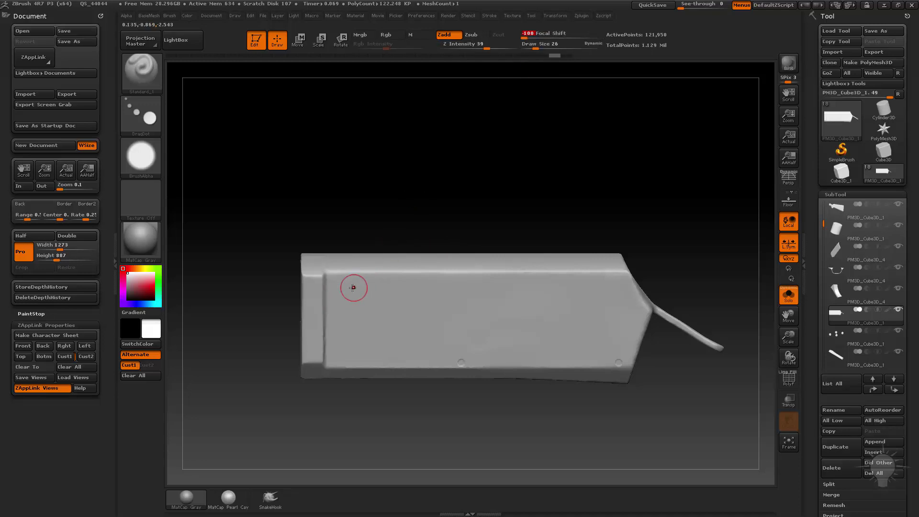
left_click_drag(353, 288, 349, 292)
left_click_drag(417, 283, 422, 287)
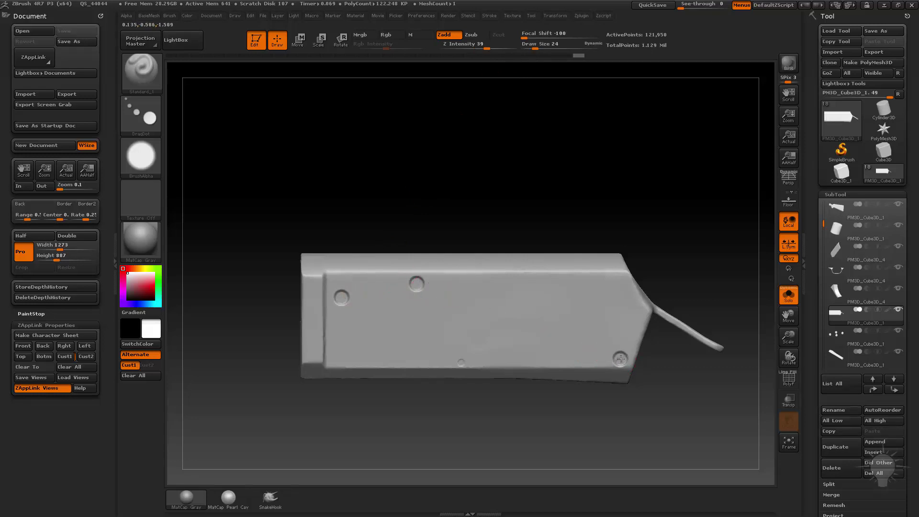
Insert a slotted Flat Head screw into the upper front recess with the IMM Ind. Parts brush at draw size 24
key("b")
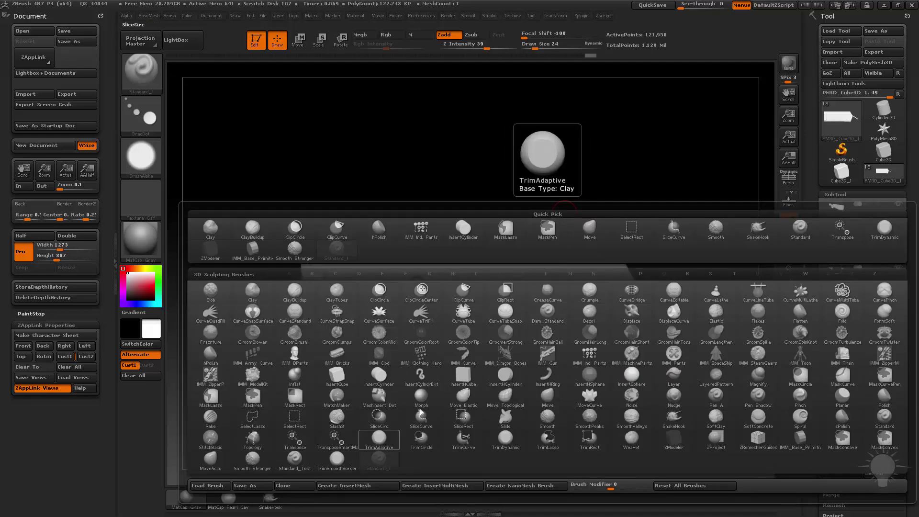
key("b")
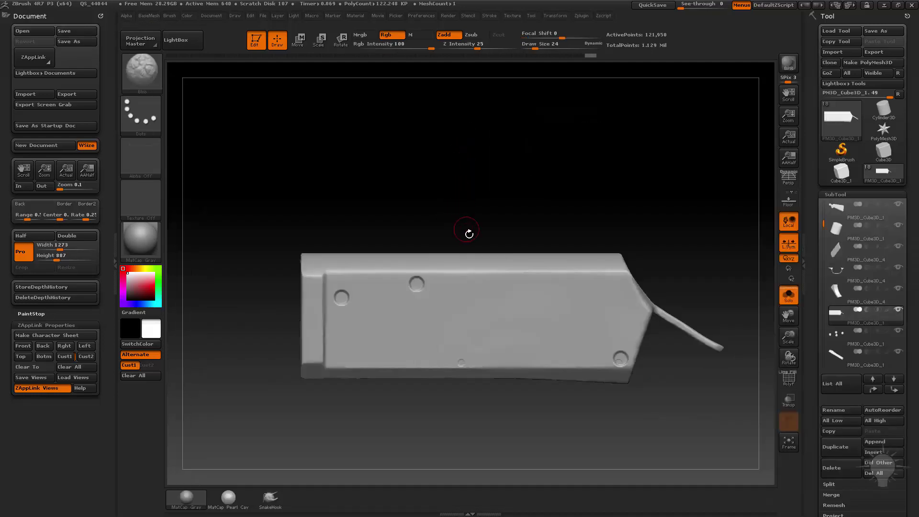
key("b")
key("i")
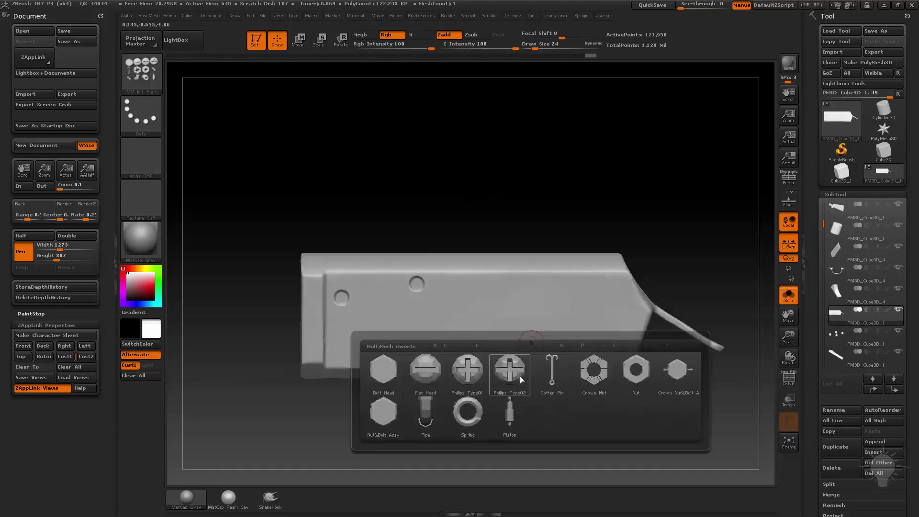
left_click(344, 299)
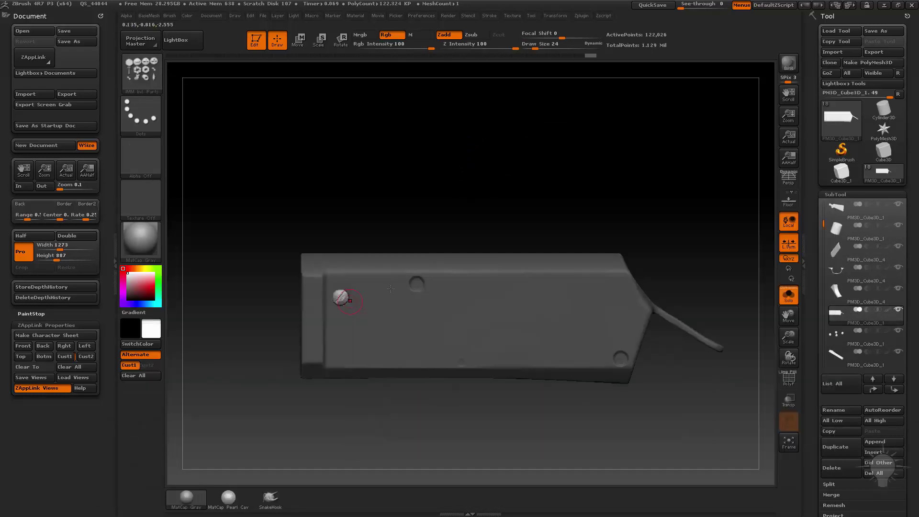
Try to duplicate the screw head into the recess near the receiver's upper edge
key("w")
left_click_drag(361, 341, 419, 432)
mouse_move(388, 384)
left_mouse_down("ctrl")
mouse_move(478, 359)
mouse_move(467, 373)
left_mouse_up("ctrl")
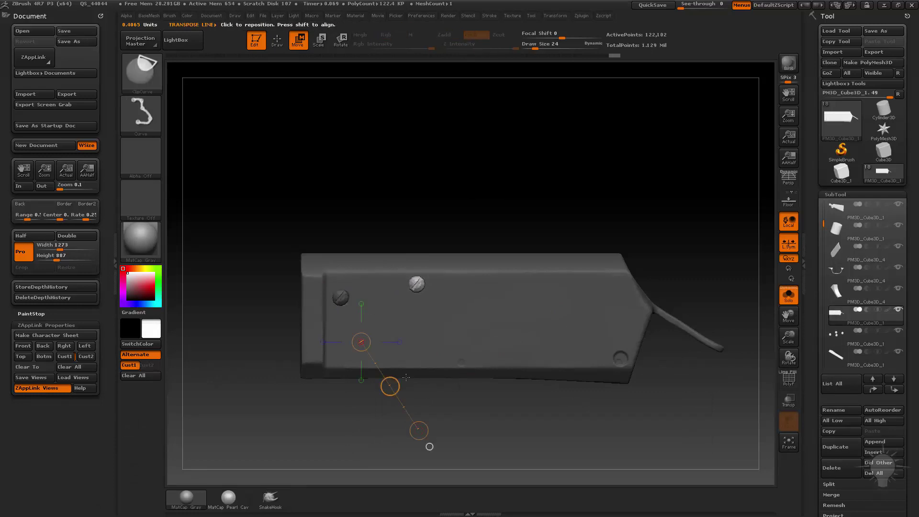
left_click_drag(526, 201, 488, 287, "alt")
key("ctrl+z")
Scale down the screw head and move it so that it seats inside the upper front recess
left_click_drag(386, 135, 409, 177, "alt")
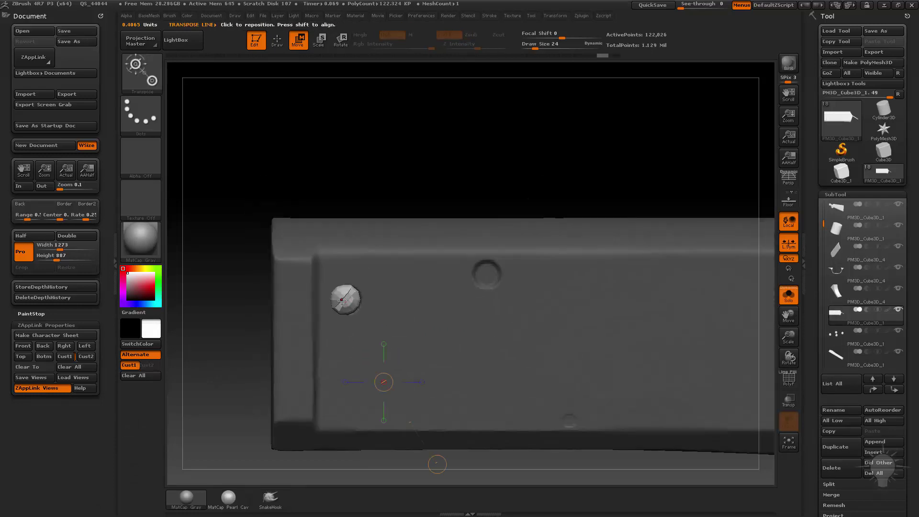
key("e")
mouse_move(342, 300)
left_mouse_down()
mouse_move(450, 151)
mouse_move(442, 159)
left_mouse_up()
key("w")
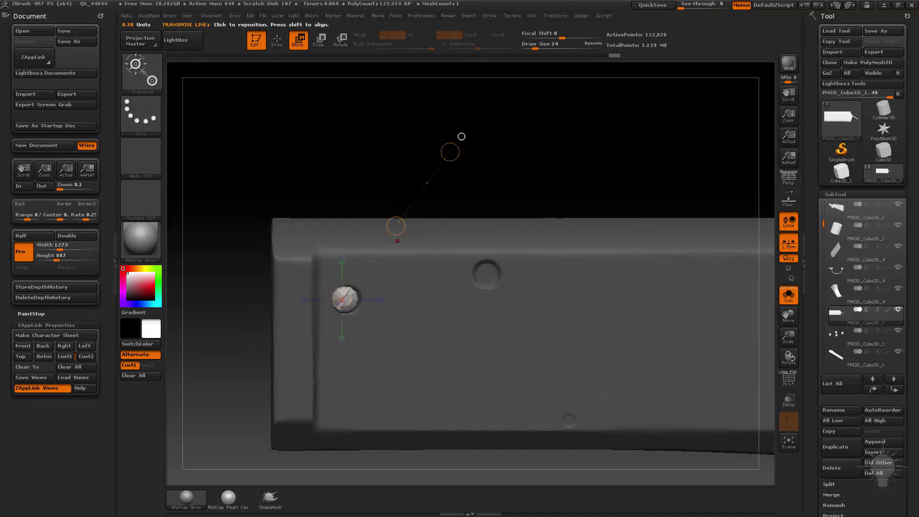
left_click_drag(395, 235, 398, 223)
key("q")
left_click_drag(467, 179, 445, 177)
key("w")
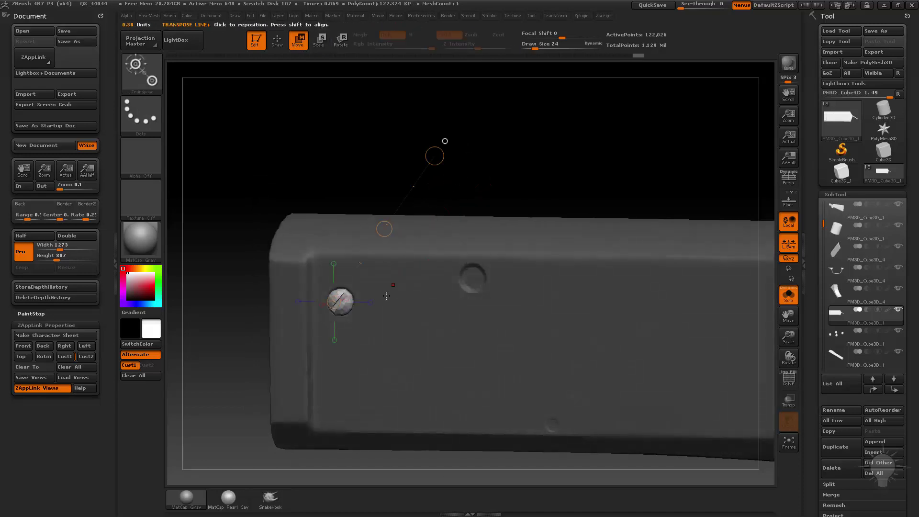
left_click(445, 153)
left_click_drag(371, 304, 393, 292)
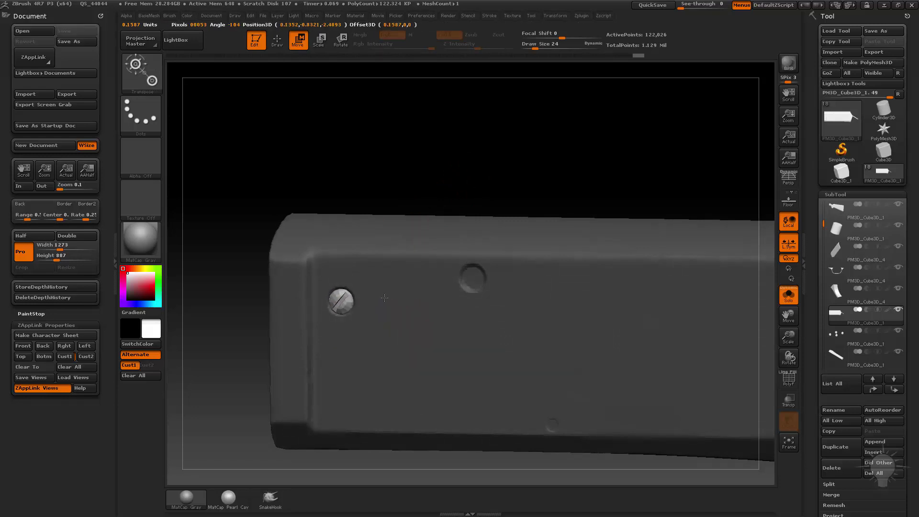
Copy the seated screw head into the upper edge recess and the lower rear recess
left_click_drag(416, 180, 430, 154, "shift")
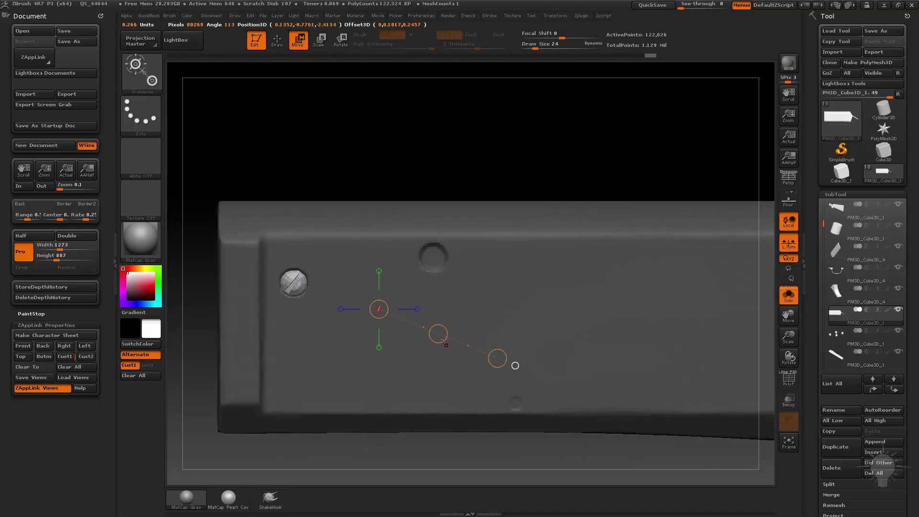
left_click_drag(445, 339, 575, 309)
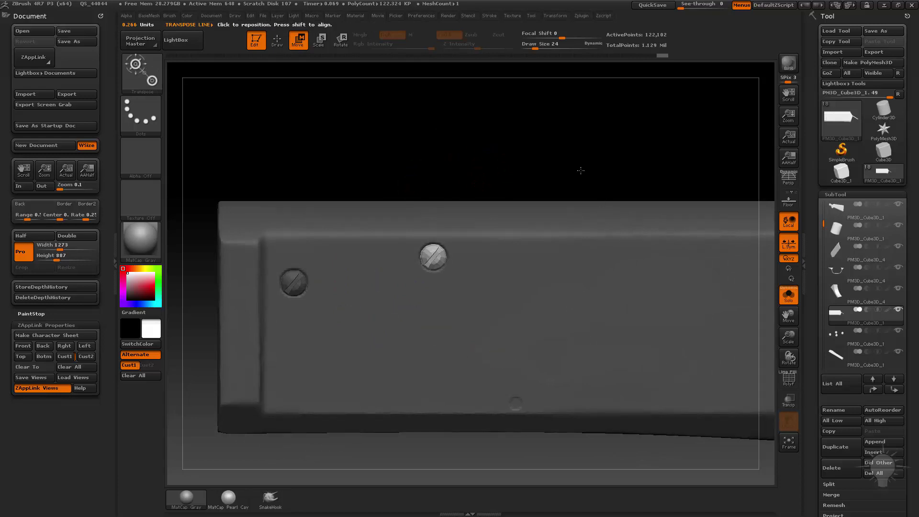
left_click_drag(581, 171, 408, 156, "alt")
mouse_move(381, 313)
left_mouse_down()
mouse_move(463, 319)
mouse_move(594, 408)
mouse_move(635, 394)
left_mouse_up()
Isolate the three new screw heads, split them from the receiver into their own subtool and turn Solo off
key("q")
mouse_move(693, 238)
left_mouse_down()
mouse_move(645, 242)
mouse_move(657, 266)
left_mouse_up()
left_click(463, 354, "ctrl+shift")
key("space")
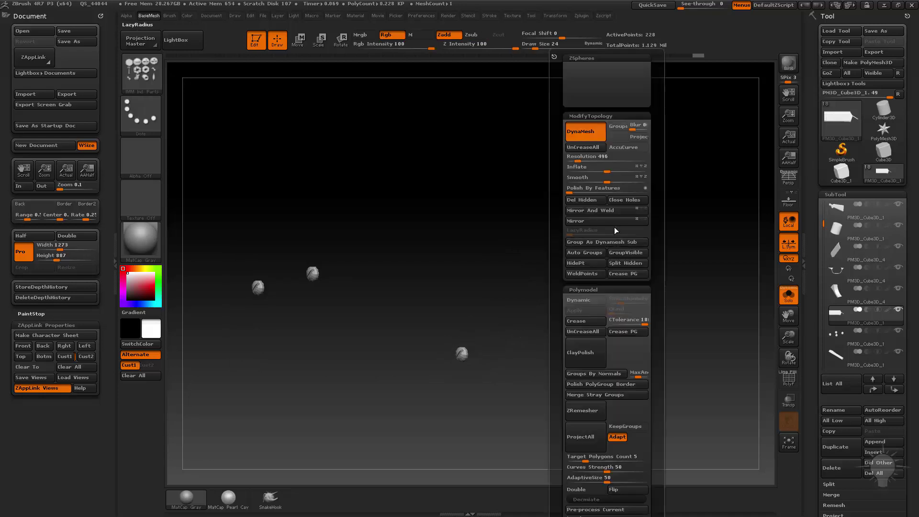
left_click(623, 264)
left_click(788, 294)
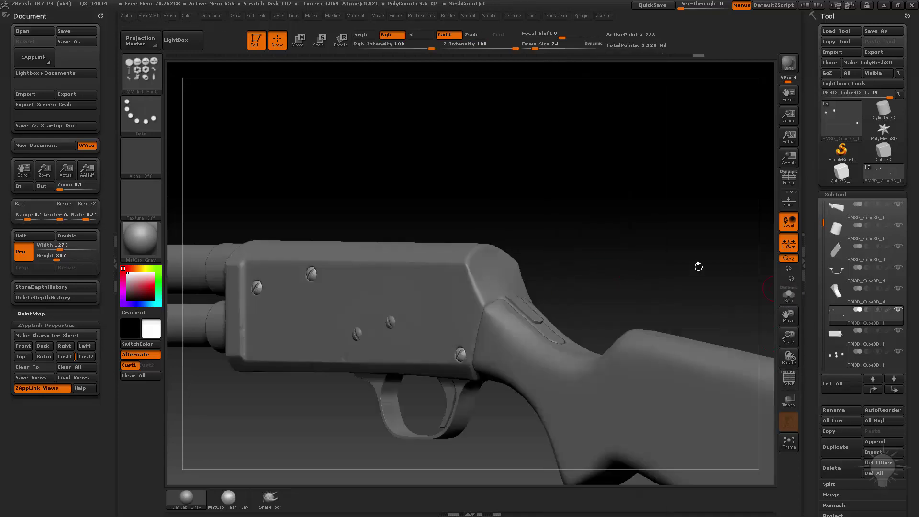
Select the earlier screw heads subtool with the Standard brush and isolate it with Solo in an end-on view
key("1")
left_click_drag(590, 261, 647, 252, "shift")
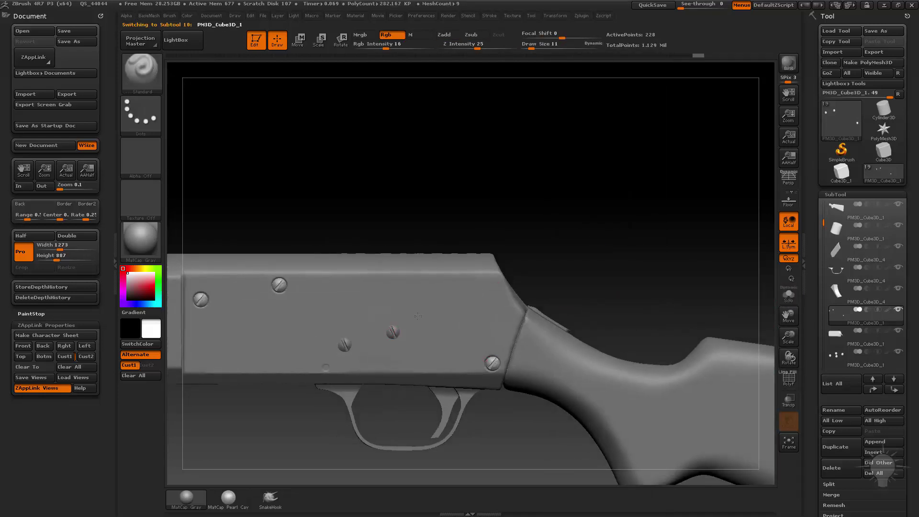
left_click(788, 295)
left_click_drag(674, 289, 562, 326, "shift")
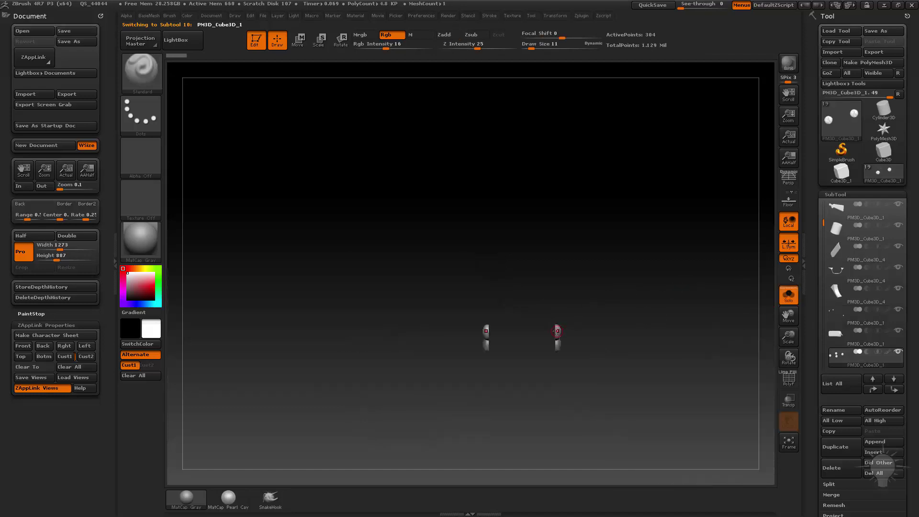
Hide the screw heads on this side of the receiver with SelectRect, delete the hidden geometry and turn Solo off
mouse_move(429, 259)
left_mouse_down("ctrl+shift")
mouse_move(517, 381)
mouse_move(518, 239)
left_mouse_up("ctrl+shift")
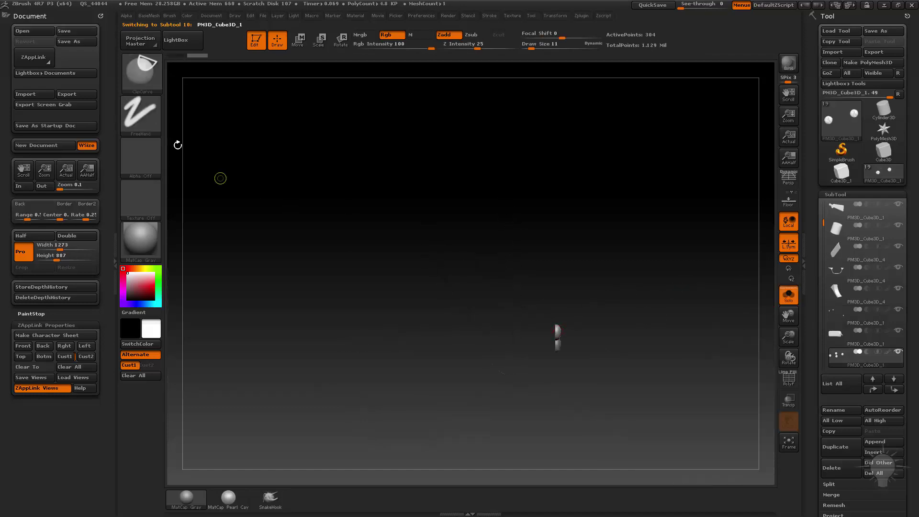
key("ctrl+z")
key("ctrl+shift+b")
left_click(283, 84, "ctrl+shift")
left_click_drag(339, 189, 510, 387, "ctrl+alt+shift")
key("space")
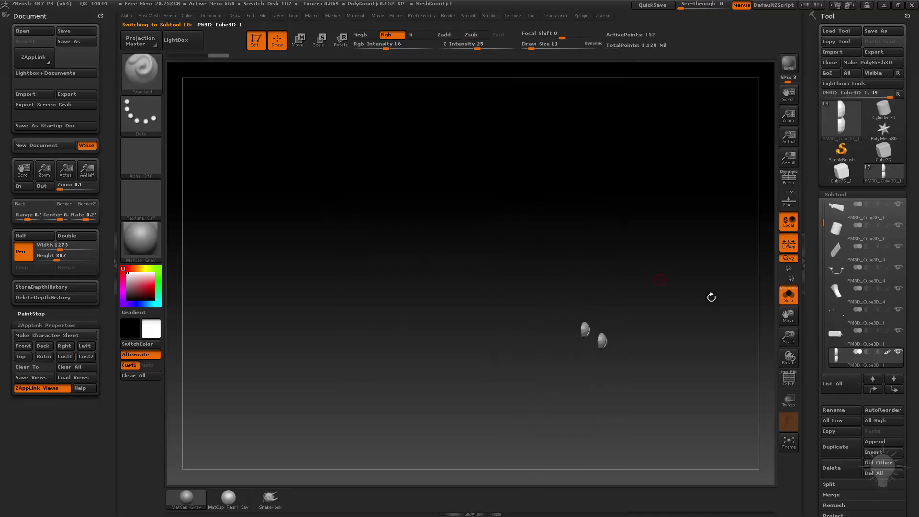
left_click(788, 304)
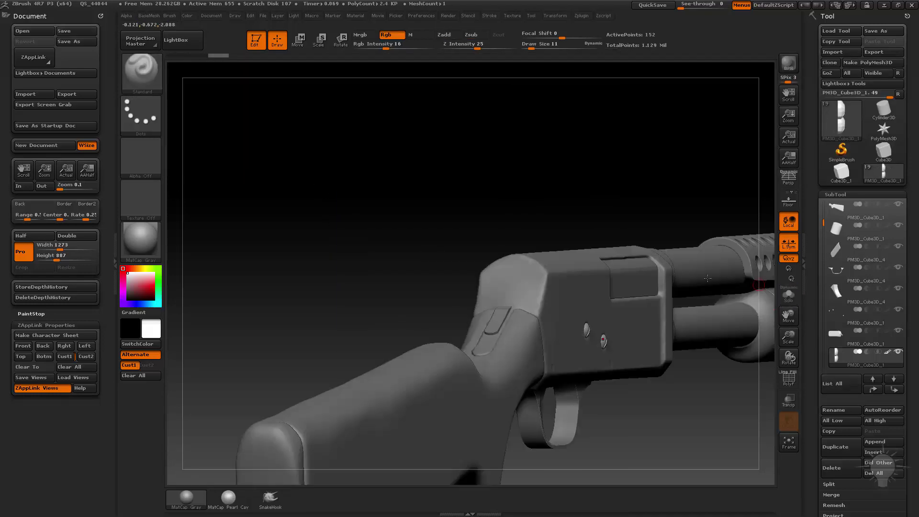
Duplicate the front bracket under the barrel and move the copy back toward the end of the magazine tube
left_click_drag(648, 201, 569, 188)
mouse_move(606, 399)
left_mouse_down("alt")
mouse_move(638, 388)
mouse_move(531, 375)
mouse_move(632, 398)
mouse_move(540, 394)
mouse_move(613, 398)
left_mouse_up("alt")
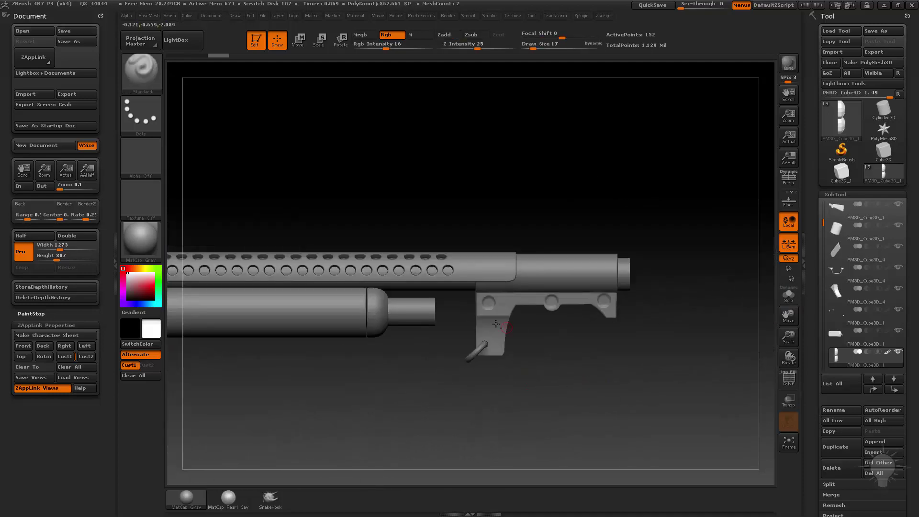
left_click(508, 318, "alt")
left_click_drag(547, 363, 613, 402, "alt")
left_click_drag(614, 402, 435, 390, "alt")
left_click_drag(811, 418, 834, 385)
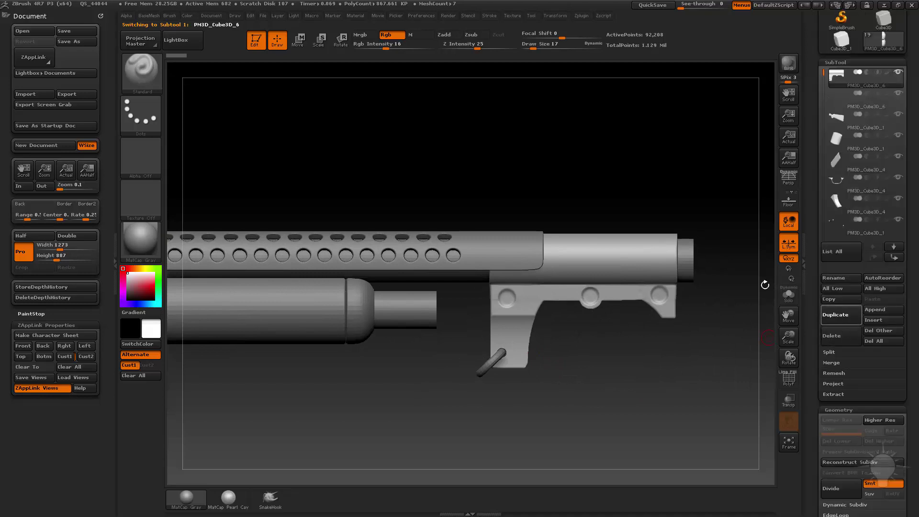
left_click_drag(608, 212, 642, 243, "alt")
key("w")
left_click_drag(678, 331, 628, 330)
key("q")
Trim the copied bracket with TrimCurve down to a small block around its rear round recess
left_click(141, 73, "ctrl+shift")
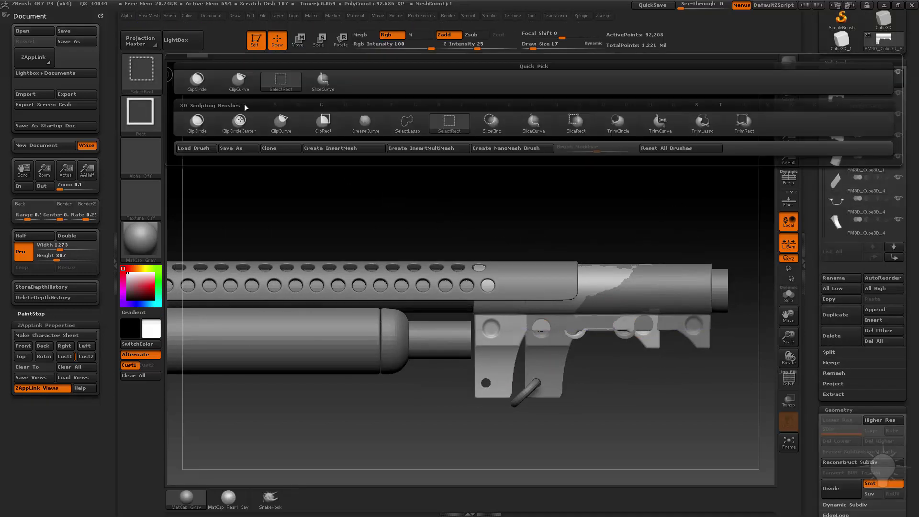
left_click(548, 132)
mouse_move(524, 161)
left_mouse_down("ctrl+shift")
mouse_move(504, 474)
mouse_move(530, 476)
mouse_move(521, 474)
left_mouse_up("ctrl+shift")
left_click_drag(663, 388, 355, 345, "ctrl+shift")
left_click_drag(467, 436, 478, 188, "ctrl+shift")
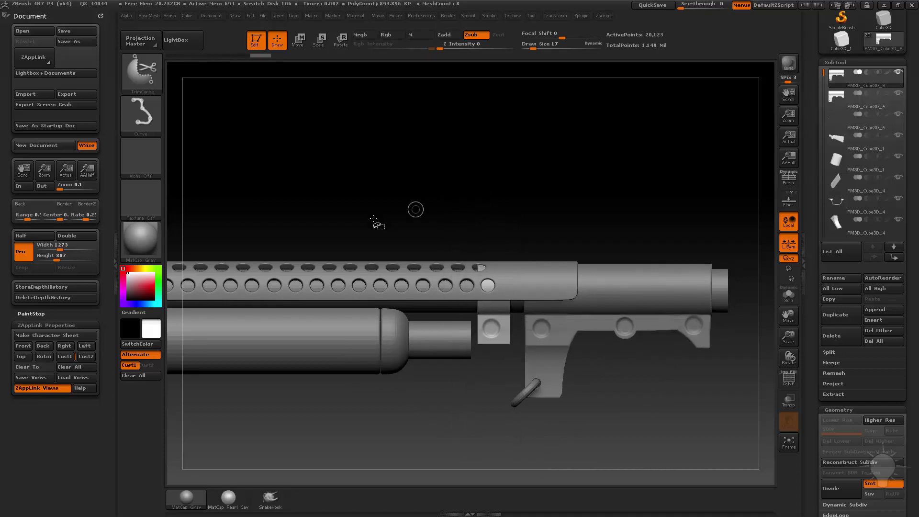
left_click_drag(368, 314, 628, 315, "ctrl+shift")
Move the small block up beneath the barrel and against the front end of the magazine tube
left_click_drag(574, 187, 665, 244)
left_click_drag(641, 368, 630, 347, "alt")
left_click_drag(630, 347, 139, 352)
key("w")
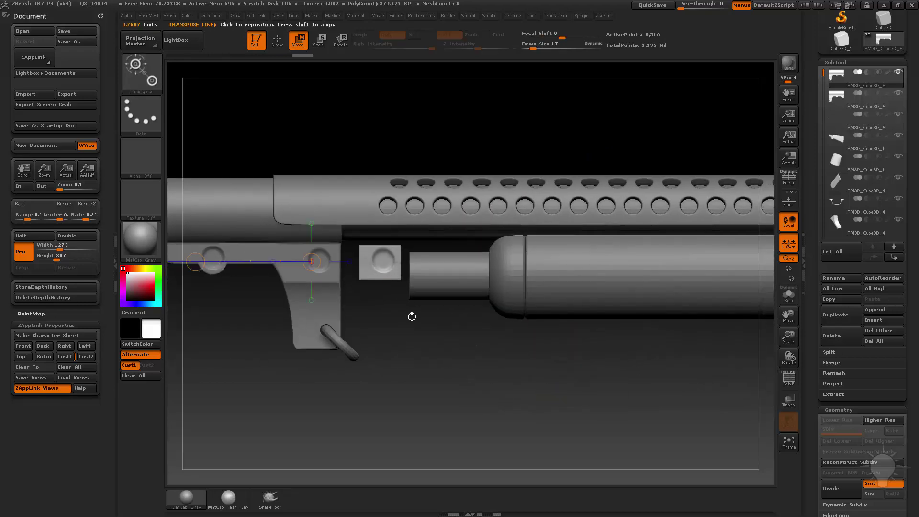
key("q")
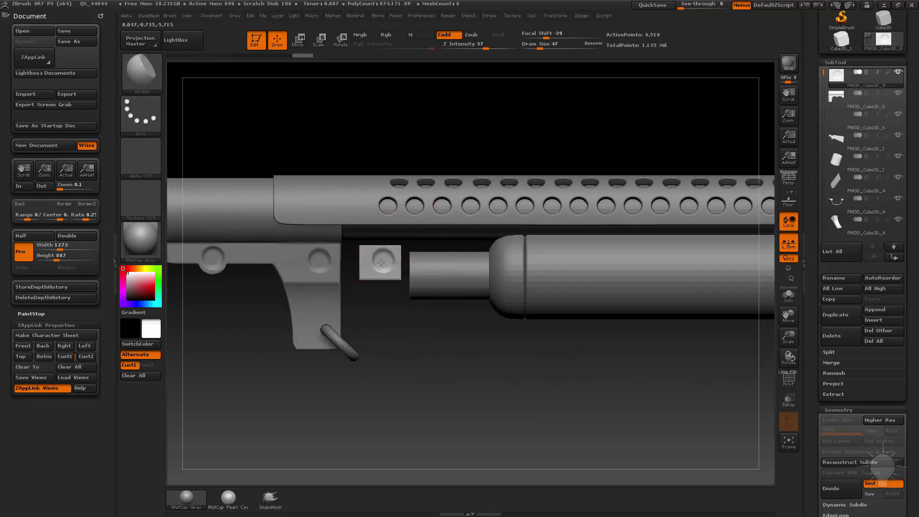
key("w")
left_click_drag(382, 261, 430, 376)
left_click_drag(406, 315, 416, 309)
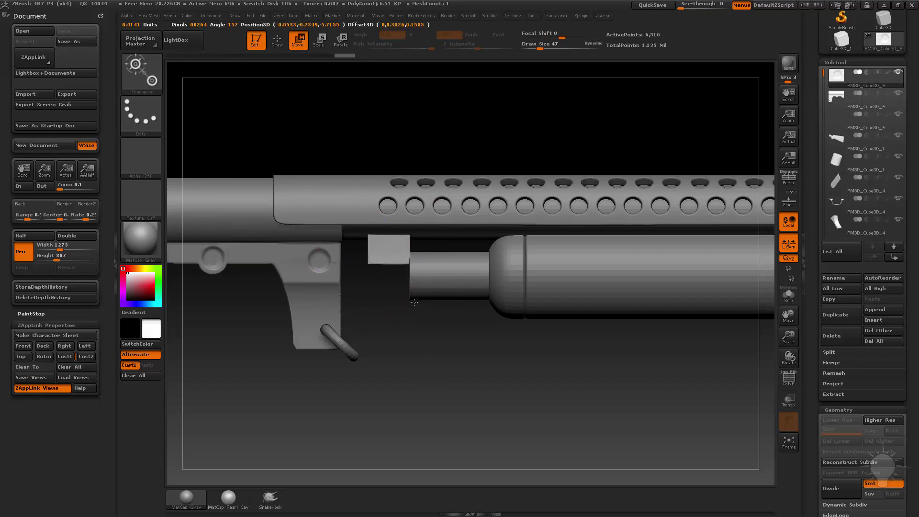
Mask the upper part of the block, stretch its lower part downward, and remesh it with DynaMesh
left_click_drag(493, 364, 340, 249, "ctrl")
left_click(350, 261, "ctrl")
left_click_drag(403, 244, 403, 352, "shift")
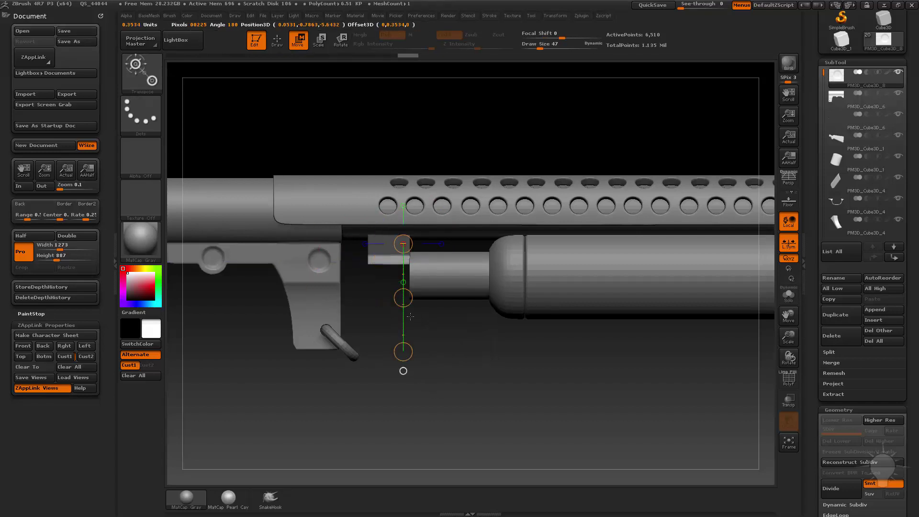
mouse_move(403, 298)
left_mouse_down()
mouse_move(413, 361)
mouse_move(413, 319)
left_mouse_up()
left_click_drag(508, 349, 531, 373, "ctrl")
left_click_drag(515, 355, 552, 392, "ctrl")
Clip the front side of the block with ClipCurve into a concave curve that narrows toward the bottom
left_click(142, 74, "ctrl+shift")
left_click(239, 82, "ctrl+shift")
left_click_drag(368, 435, 391, 282, "ctrl+shift")
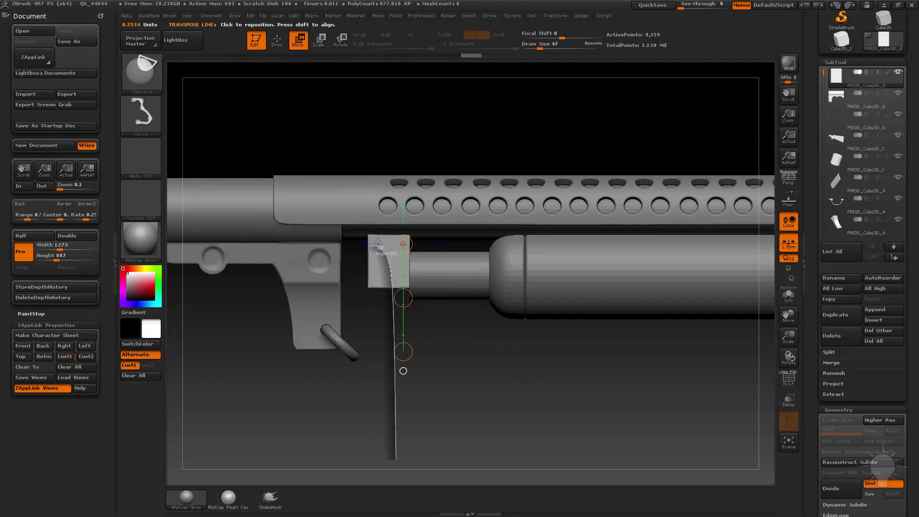
left_click_drag(364, 235, 364, 235, "ctrl+shift")
key("q")
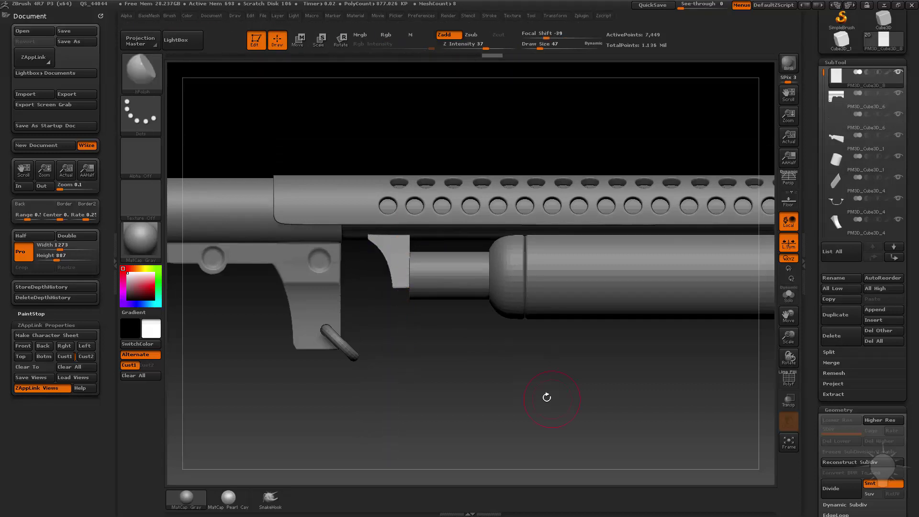
Adjust the clipped block across the gun's width with a horizontal Move transpose line in the front view
left_click_drag(552, 401, 598, 400)
key("w")
left_click_drag(421, 335, 436, 288, "shift")
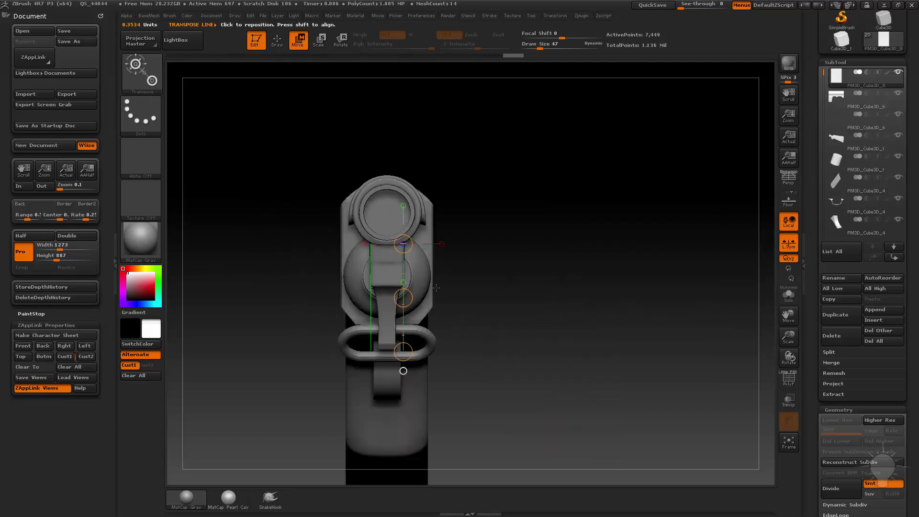
left_click_drag(386, 258, 556, 258, "shift")
left_click_drag(550, 306, 398, 312)
key("q")
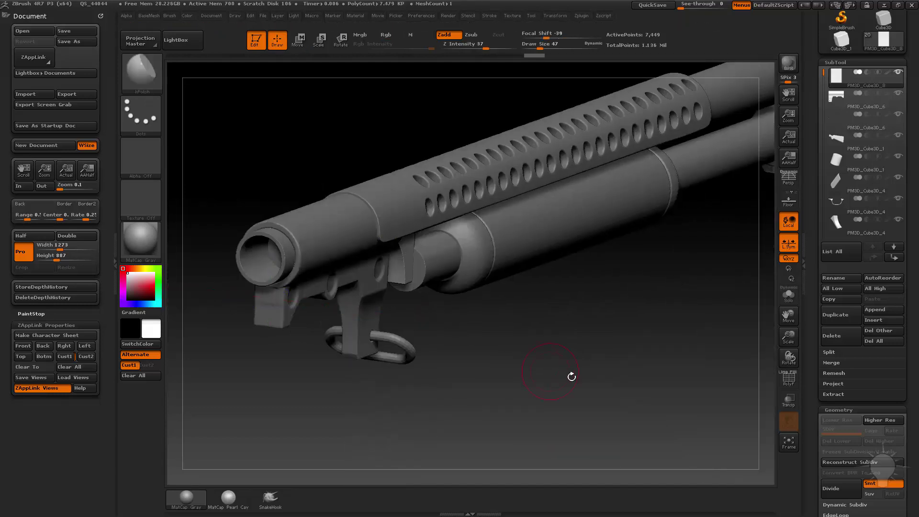
Select the pump handle and its end caps in turn and open the BaseMesh modelling options for each
mouse_move(570, 375)
left_mouse_down("alt")
mouse_move(616, 385)
mouse_move(585, 369)
mouse_move(732, 411)
left_mouse_up("alt")
left_click(383, 279, "alt")
key("2")
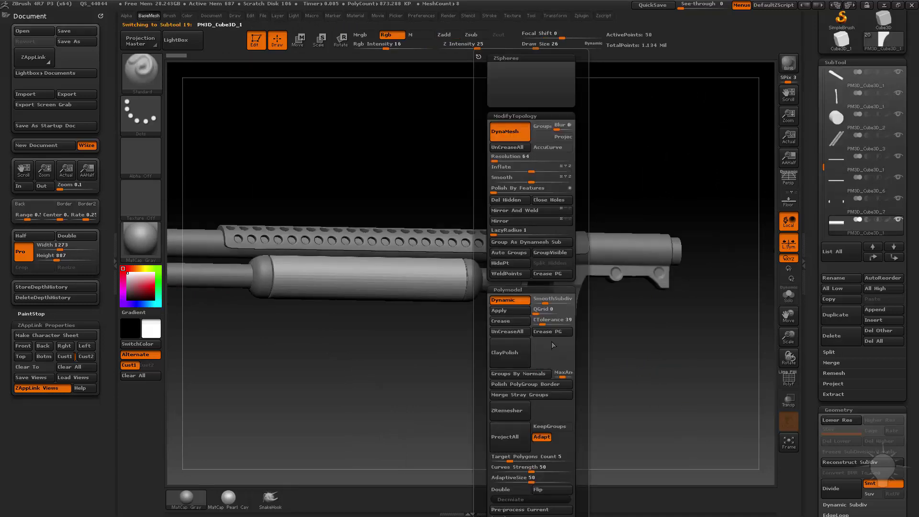
left_click(468, 281, "alt")
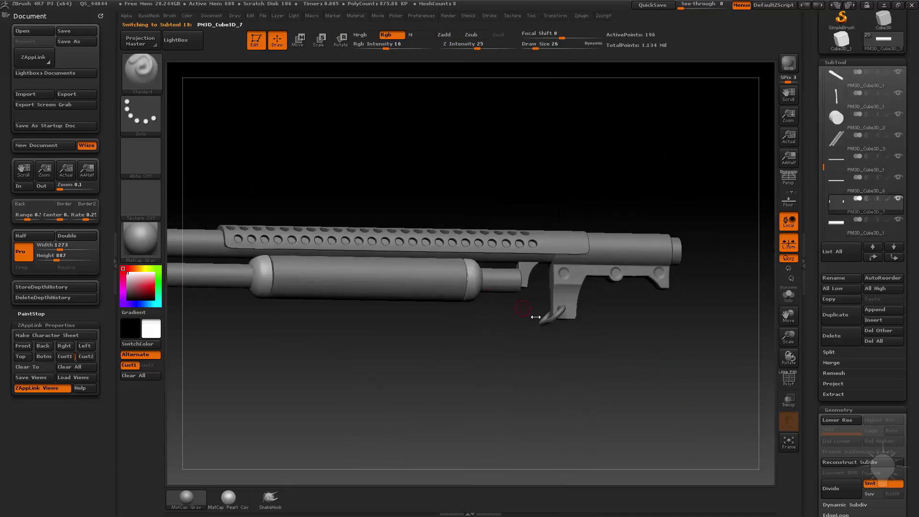
key("2")
left_click_drag(433, 379, 496, 361)
mouse_move(429, 376)
left_mouse_down("alt")
mouse_move(495, 353)
mouse_move(522, 358)
mouse_move(478, 358)
mouse_move(532, 432)
left_mouse_up("alt")
mouse_move(463, 368)
left_mouse_down("alt")
mouse_move(554, 400)
mouse_move(523, 273)
mouse_move(678, 298)
left_mouse_up("alt")
key("1")
Select the ejection port cover on the receiver, subdivide it twice, and convert it to DynaMesh
left_click(332, 343, "alt")
left_click_drag(469, 264, 528, 214)
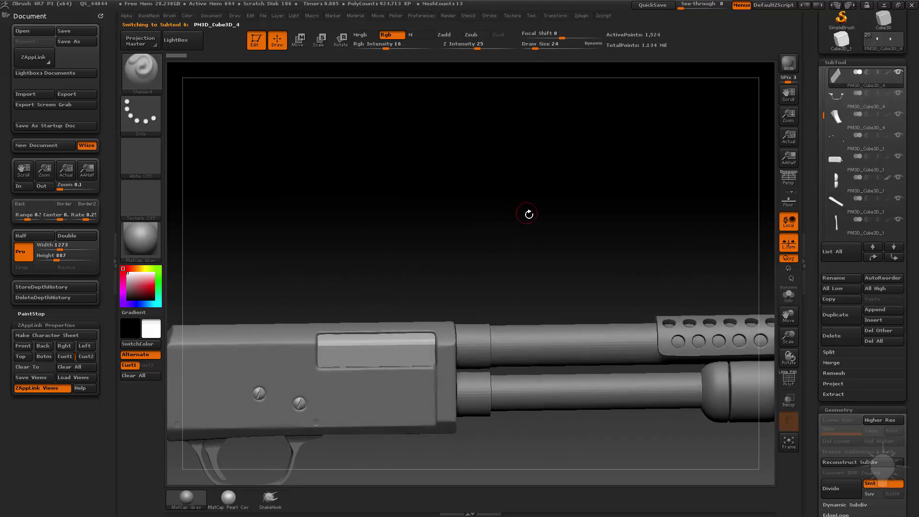
key("ctrl+d")
key("ctrl+d")
key("2")
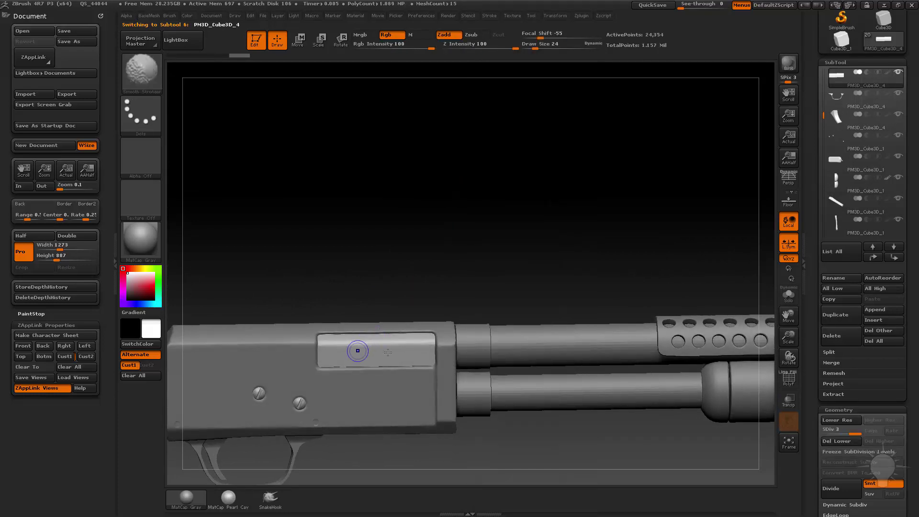
mouse_move(549, 256)
left_mouse_down("ctrl")
mouse_move(509, 249)
mouse_move(497, 198)
mouse_move(461, 218)
mouse_move(417, 208)
left_mouse_up("ctrl")
Stamp a small round recess into the port cover's lower rear corner with the Standard_1 brush at draw size 9
key("s")
left_click(298, 351)
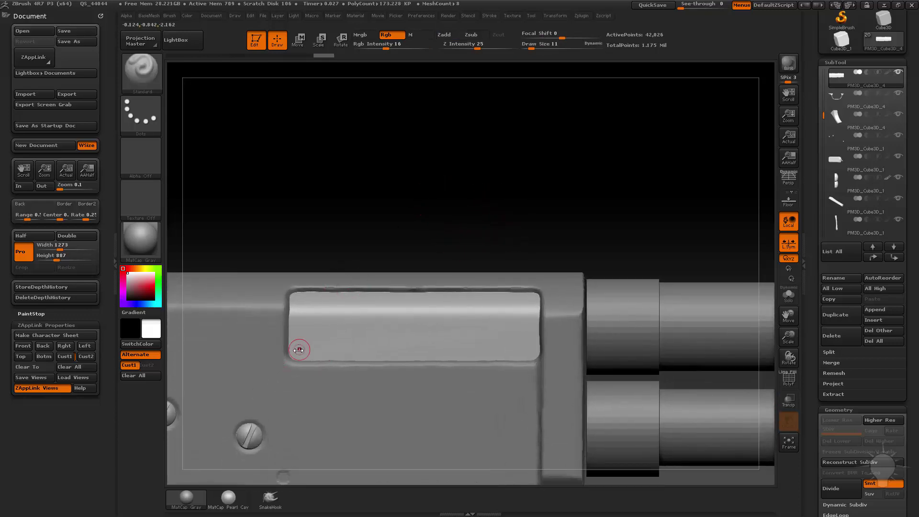
key("b")
key("c")
key("l")
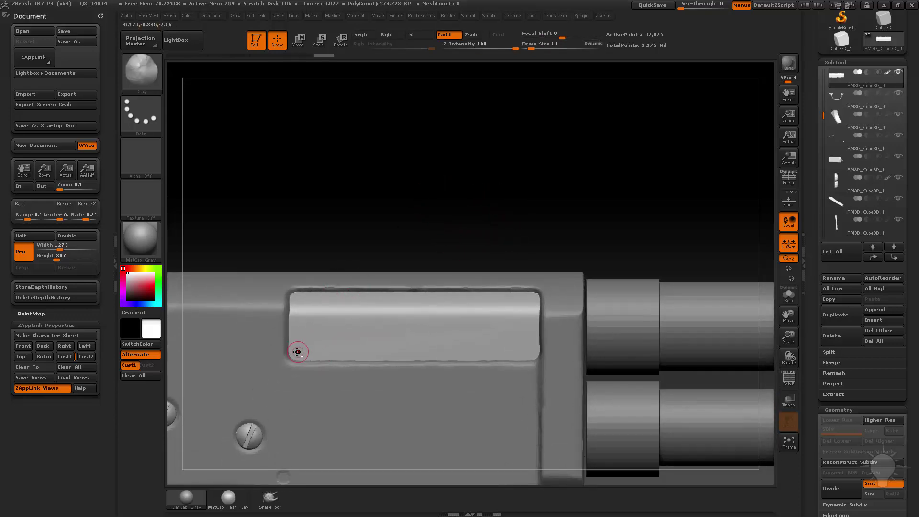
key("s")
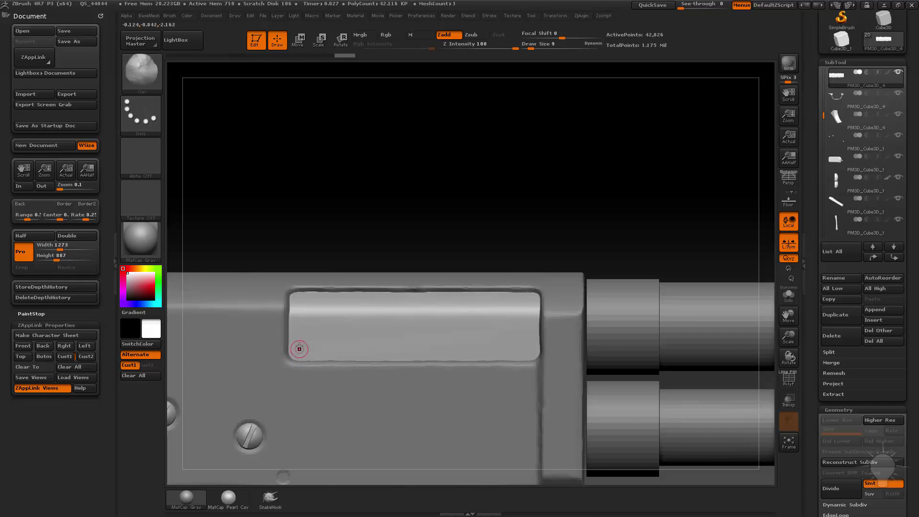
key("b")
left_click(202, 466)
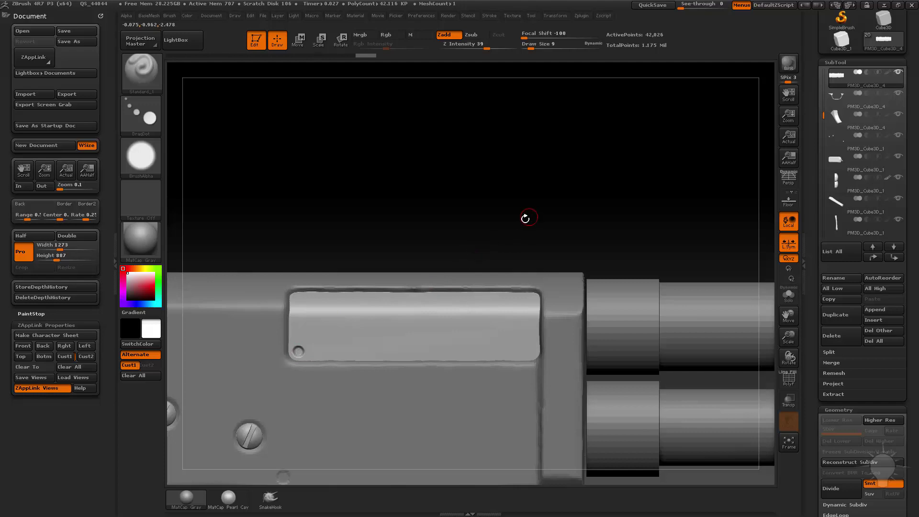
Isolate the port cover with Solo and mask everything except a small rectangle at its front edge
left_click_drag(526, 218, 486, 217, "alt")
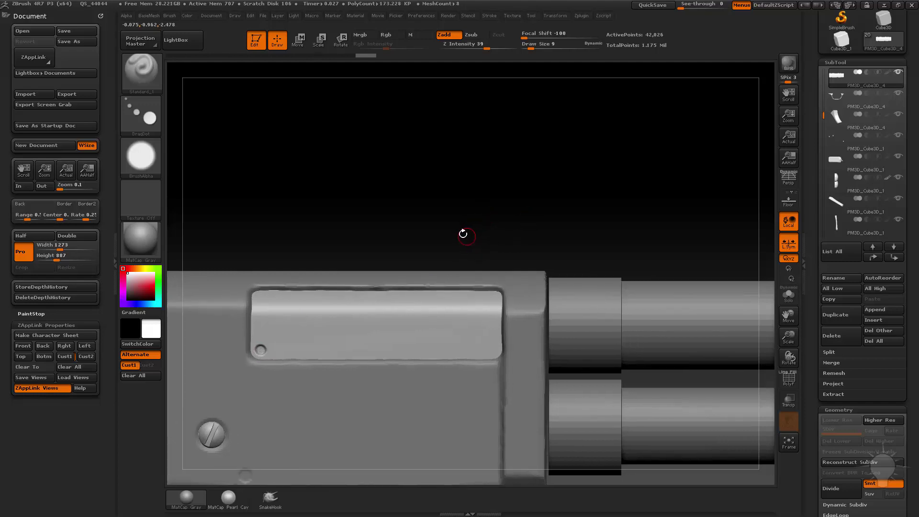
mouse_move(445, 249)
left_mouse_down("ctrl")
mouse_move(519, 322)
mouse_move(511, 353)
mouse_move(534, 326)
left_mouse_up("ctrl")
left_click_drag(713, 268, 581, 274, "shift")
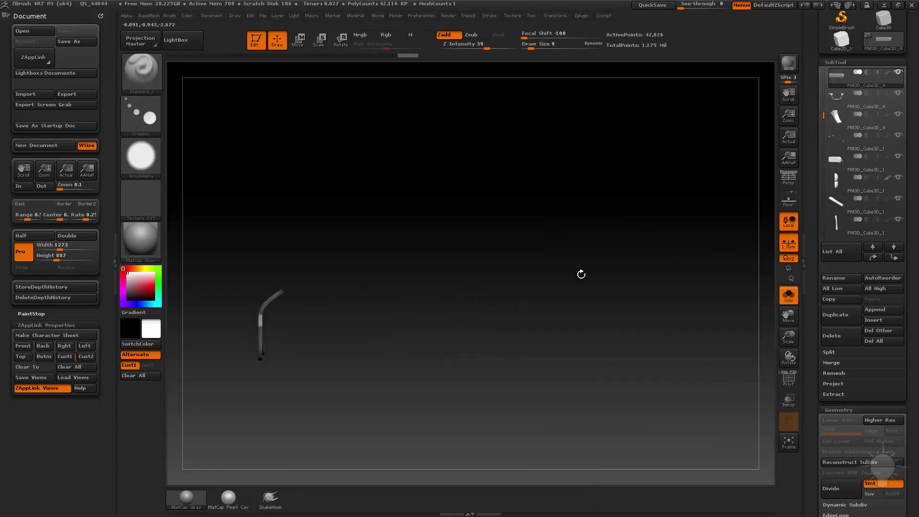
left_click_drag(381, 289, 429, 283, "alt")
left_click_drag(421, 220, 262, 455, "ctrl")
left_click_drag(351, 335, 274, 372)
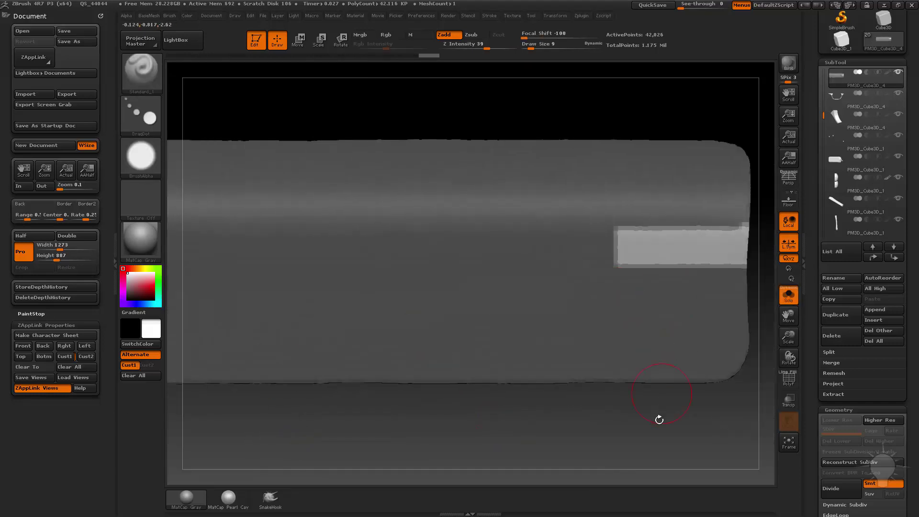
Push the unmasked rectangle slightly into the port cover with the Move transpose tool to form a shallow notch
left_click_drag(659, 420, 604, 357, "alt")
key("w")
left_click(468, 269)
left_click_drag(656, 242, 546, 261)
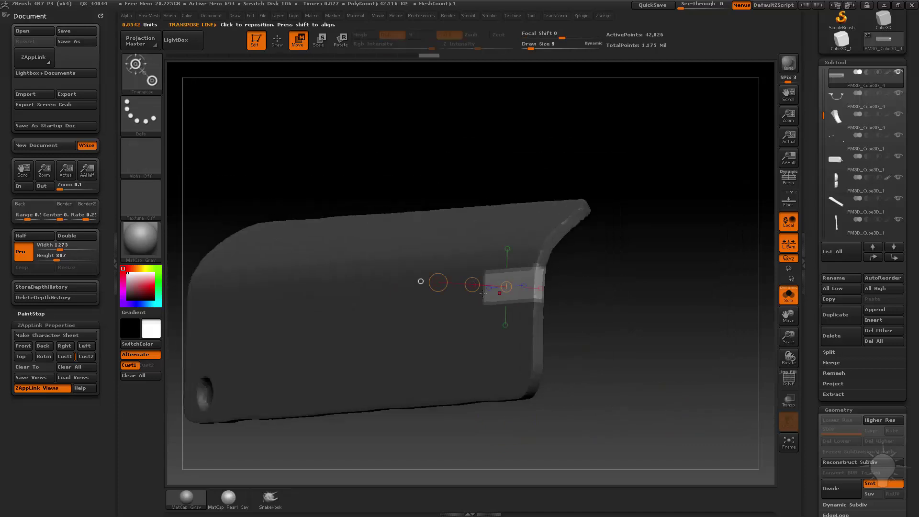
left_click_drag(472, 284, 476, 283)
left_click_drag(665, 275, 591, 280, "shift")
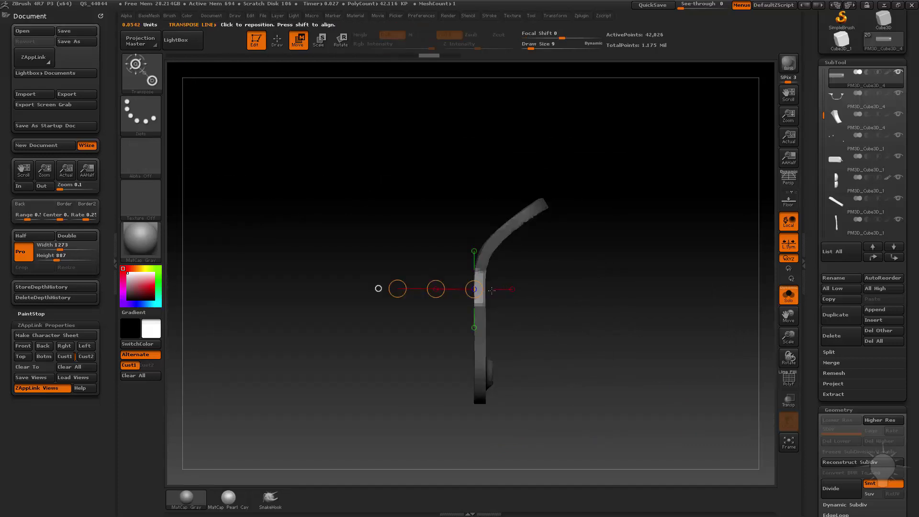
mouse_move(485, 292)
left_mouse_down()
mouse_move(581, 297)
mouse_move(538, 288)
mouse_move(625, 202)
mouse_move(651, 330)
left_mouse_up()
key("q")
Clear the mask and remesh the notched port cover with DynaMesh, turning Solo off
left_click_drag(642, 287, 665, 325, "ctrl")
left_click_drag(630, 238, 676, 366, "ctrl")
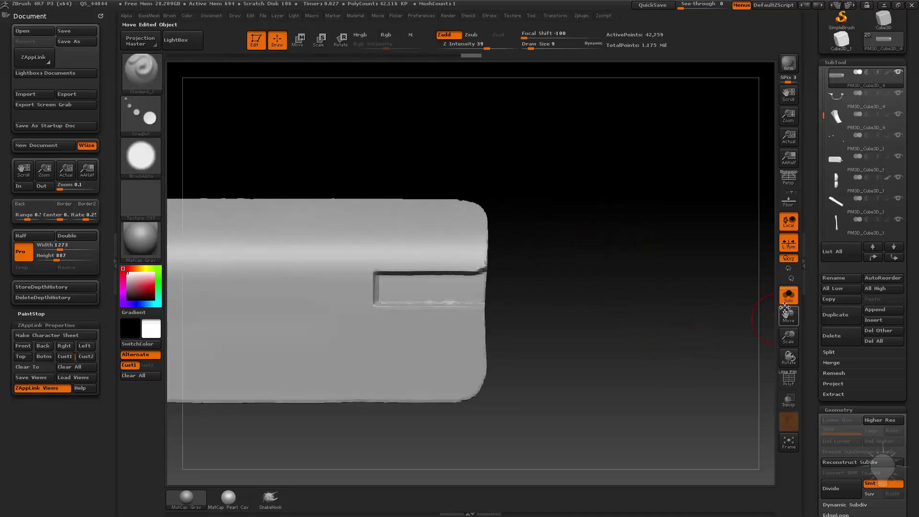
left_click(789, 296)
left_click_drag(644, 134, 448, 56)
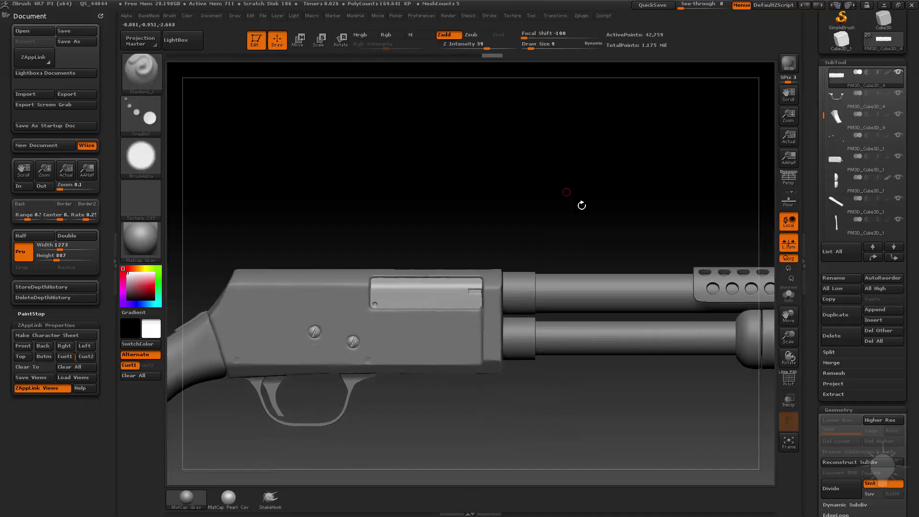
Select the slide button behind the receiver and crease its edges with ZModeler's Crease action on EdgeLoop Complete
left_click_drag(581, 203, 588, 394)
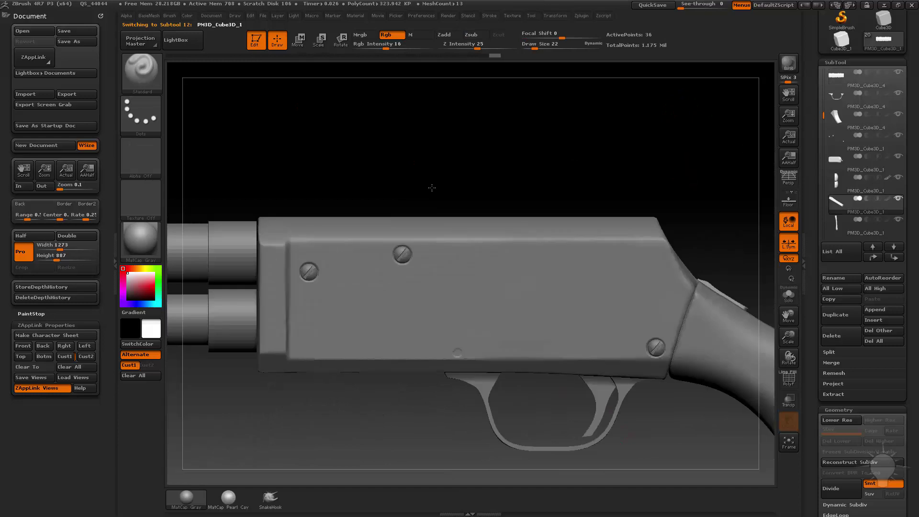
left_click_drag(432, 188, 540, 207, "alt")
left_click_drag(638, 230, 663, 260)
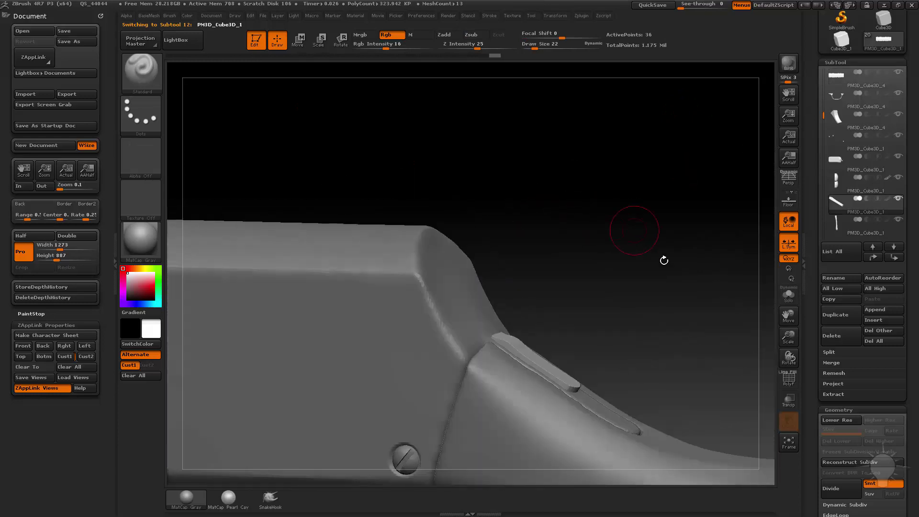
left_click_drag(646, 294, 573, 303, "alt")
left_click_drag(629, 207, 597, 277)
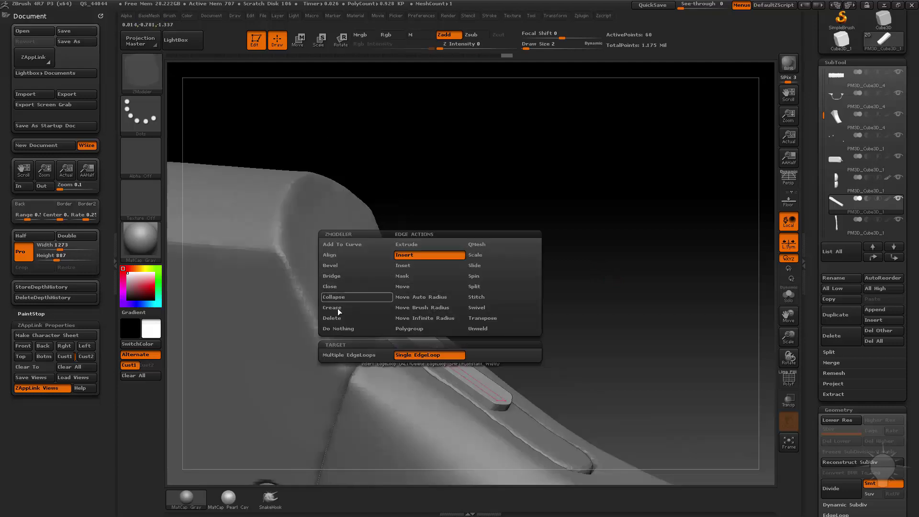
left_click(425, 318)
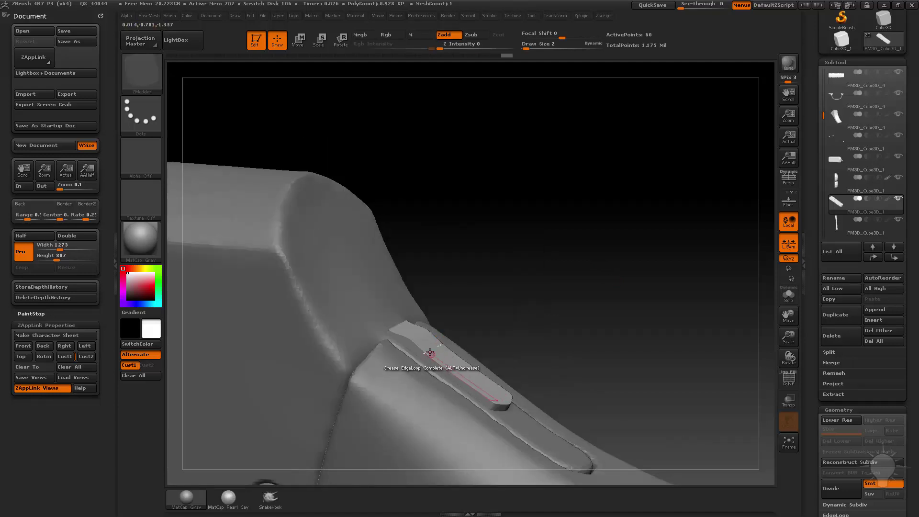
left_click_drag(463, 314, 444, 331)
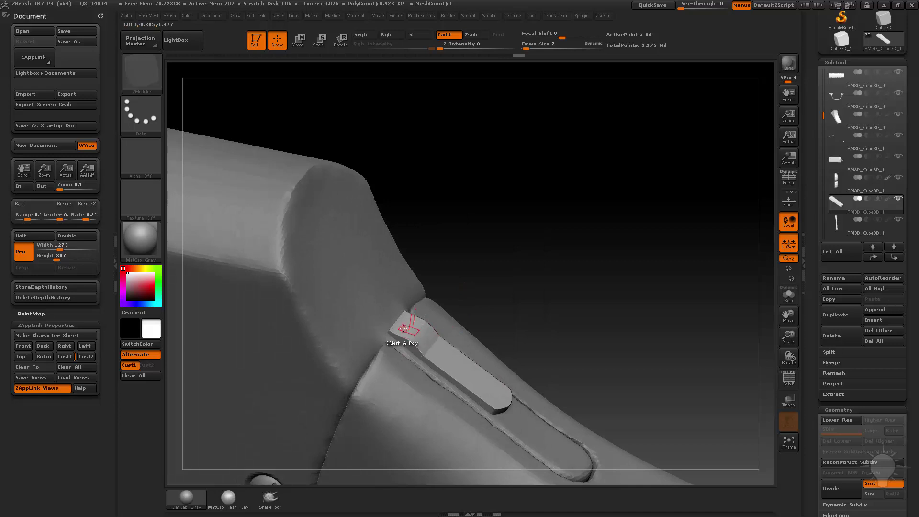
Mask the slide button's long rear portion in side view and adjust its raised front end with Move
mouse_move(525, 271)
left_mouse_down()
mouse_move(548, 279)
mouse_move(496, 279)
left_mouse_up()
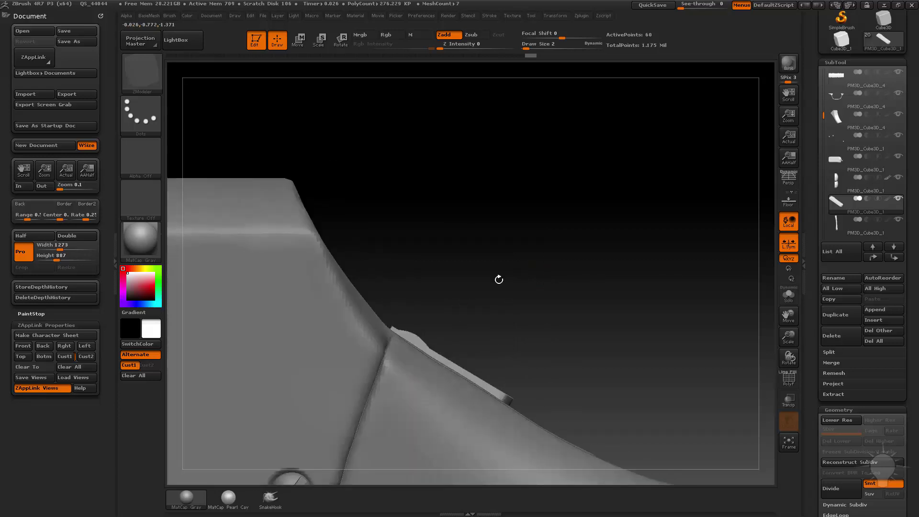
key("ctrl")
key("w")
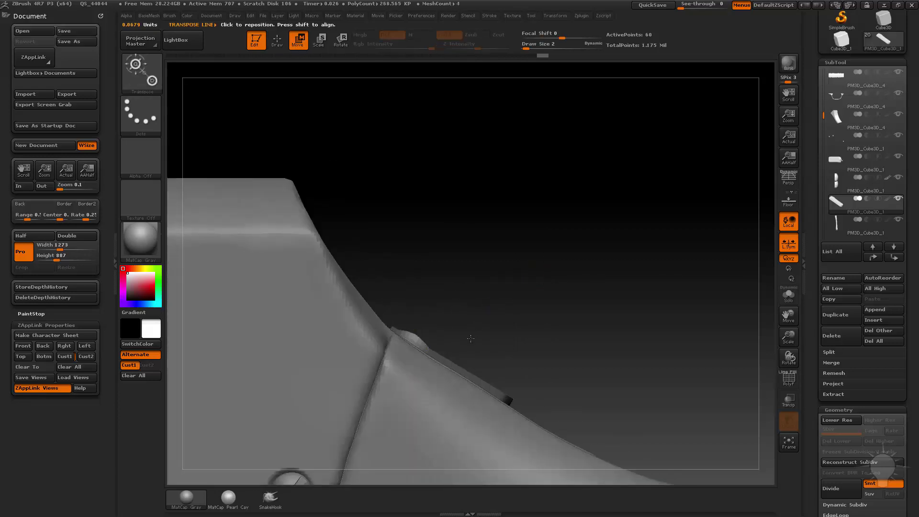
key("q")
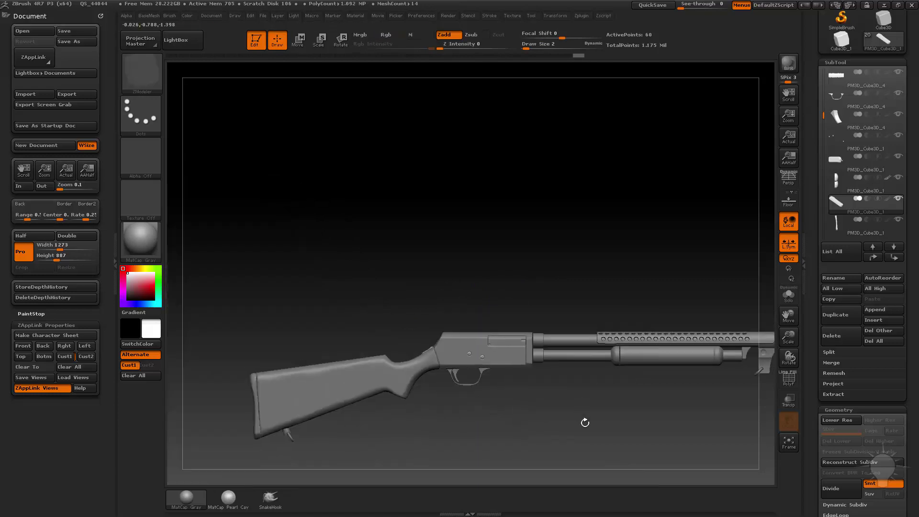
Insert a slotted screw from the IMM Ind. Parts brush into the rearmost round recess of the bracket under the barrel
mouse_move(584, 420)
left_mouse_down("alt")
mouse_move(583, 376)
mouse_move(638, 392)
mouse_move(557, 406)
mouse_move(594, 402)
left_mouse_up("alt")
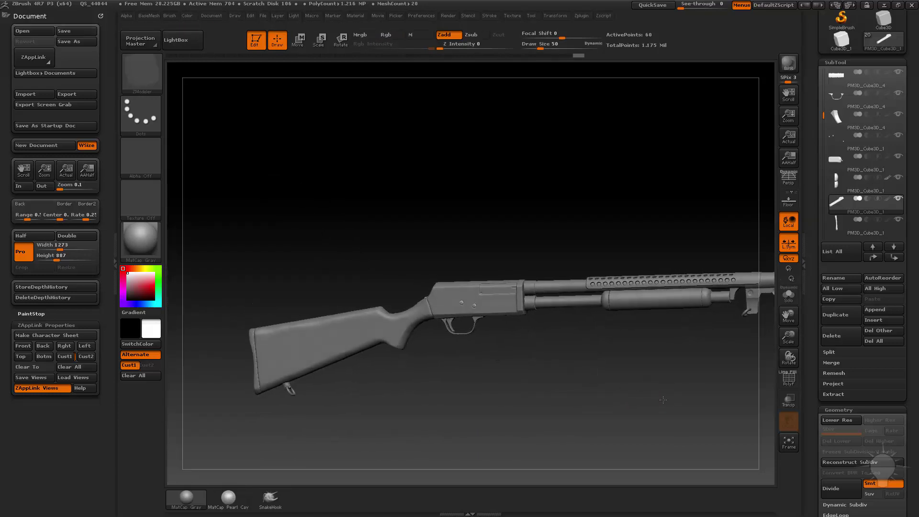
left_click_drag(702, 393, 458, 383, "alt")
left_click_drag(457, 383, 526, 377)
mouse_move(589, 372)
left_mouse_down("alt")
mouse_move(519, 372)
mouse_move(221, 450)
mouse_move(3, 484)
left_mouse_up("alt")
left_click_drag(611, 324, 439, 334, "alt")
key("b")
key("i")
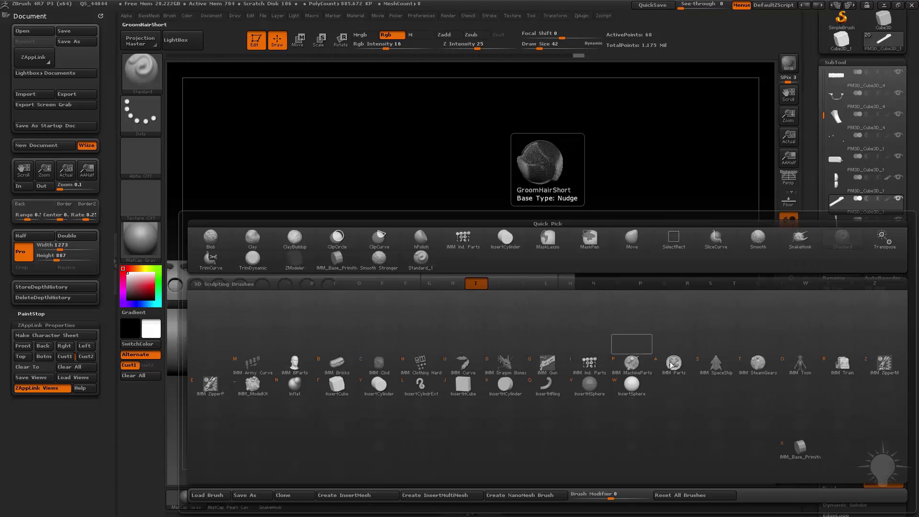
left_click(588, 362)
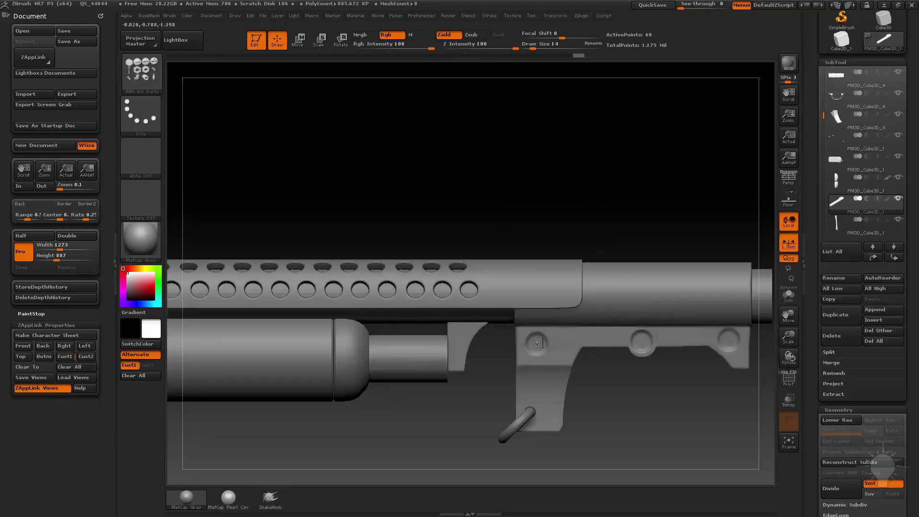
Duplicate the screw along the bracket into the other two round recesses with the Move transpose tool and clear the mask
mouse_move(646, 402)
left_mouse_down("alt")
mouse_move(458, 360)
mouse_move(517, 380)
mouse_move(524, 371)
left_mouse_up("alt")
key("w")
left_click_drag(419, 373, 507, 373, "ctrl+shift")
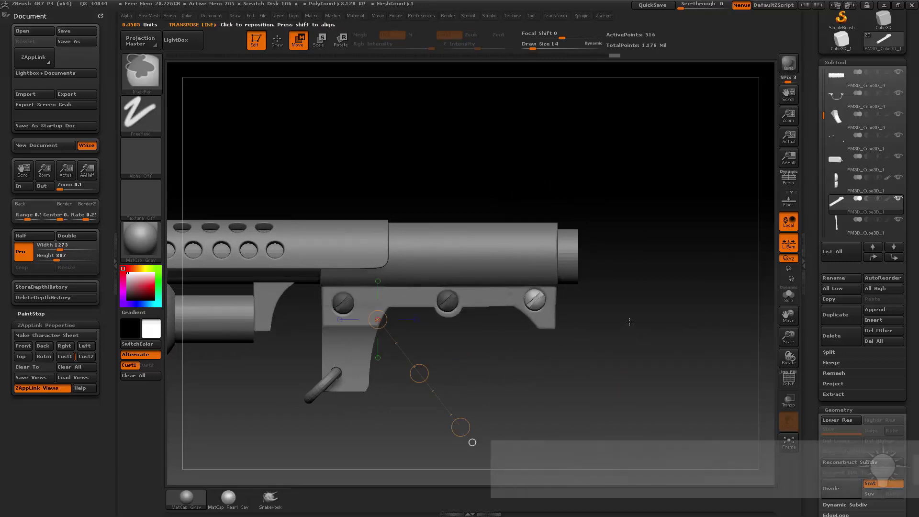
left_click_drag(630, 320, 641, 306, "ctrl")
Isolate the three bracket screws by visibility and separate them into their own subtool with Split Hidden
left_click_drag(616, 182, 277, 384, "ctrl+shift")
key("b")
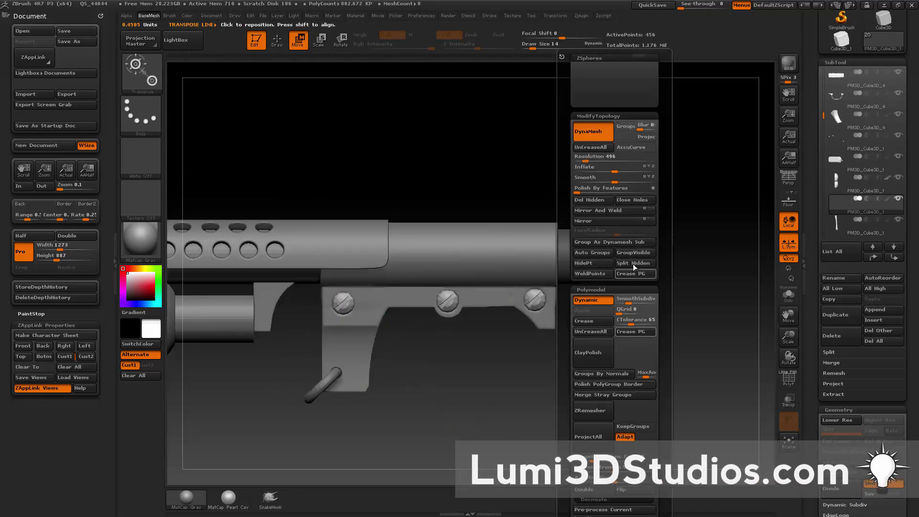
left_click(633, 265)
left_click(502, 297)
left_click_drag(644, 330, 488, 294, "shift")
key("q")
left_click_drag(692, 322, 639, 236, "alt")
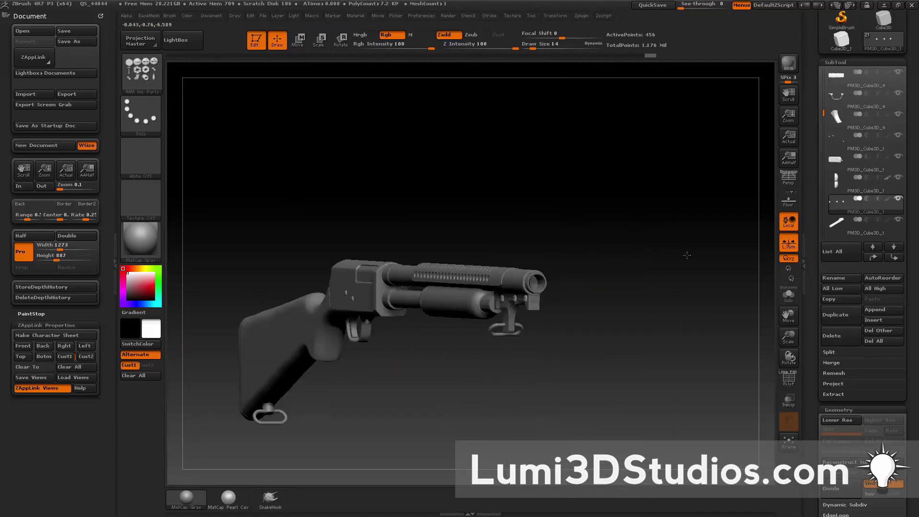